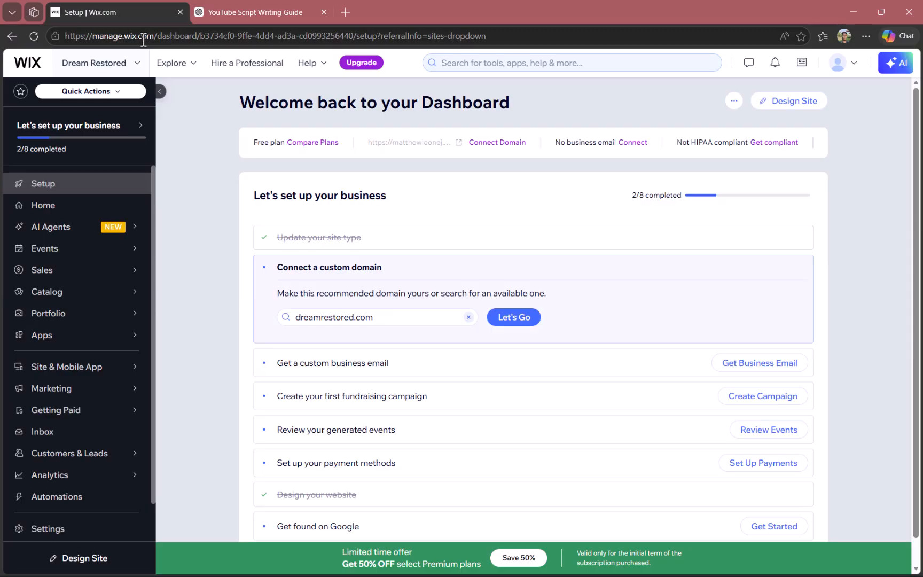
Open the Dream Restored site in the site editor and go to the store's Product Page
click(122, 65)
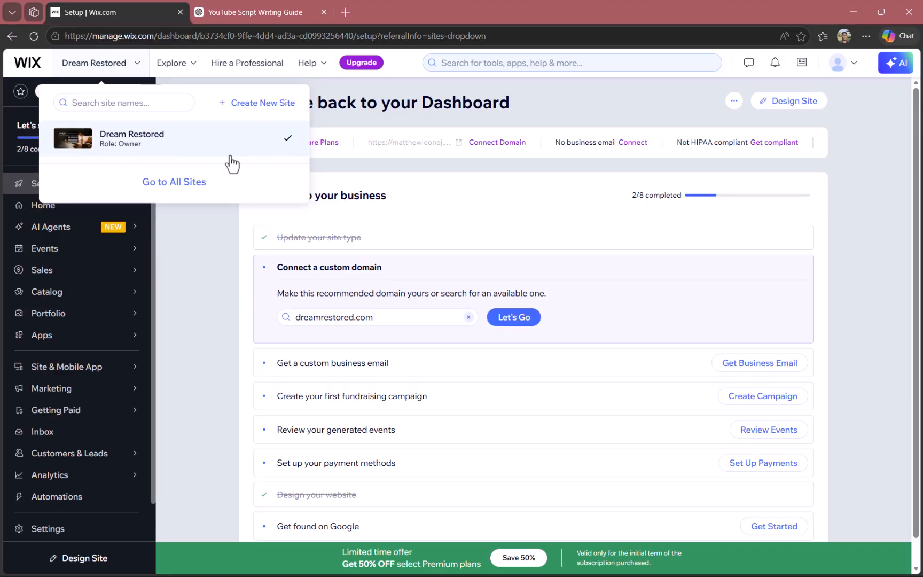
click(206, 270)
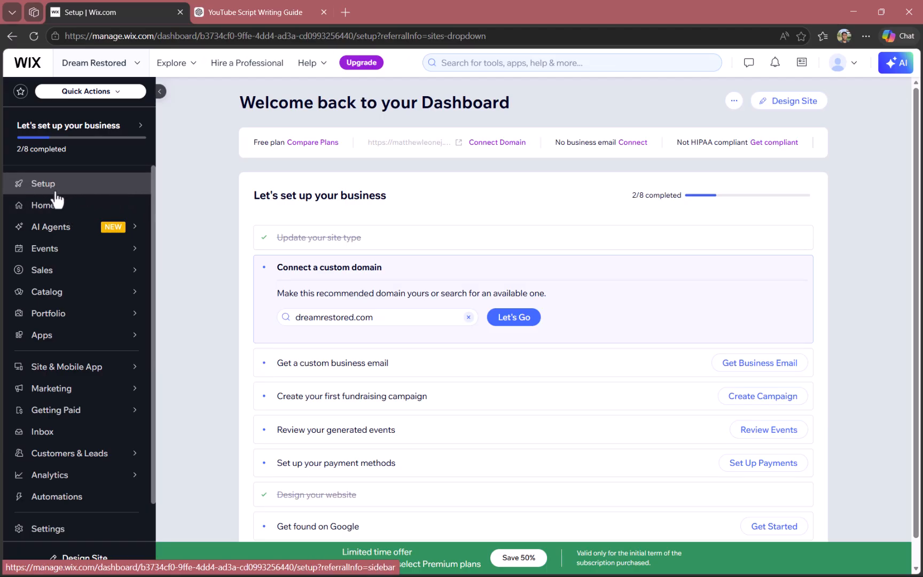
click(781, 102)
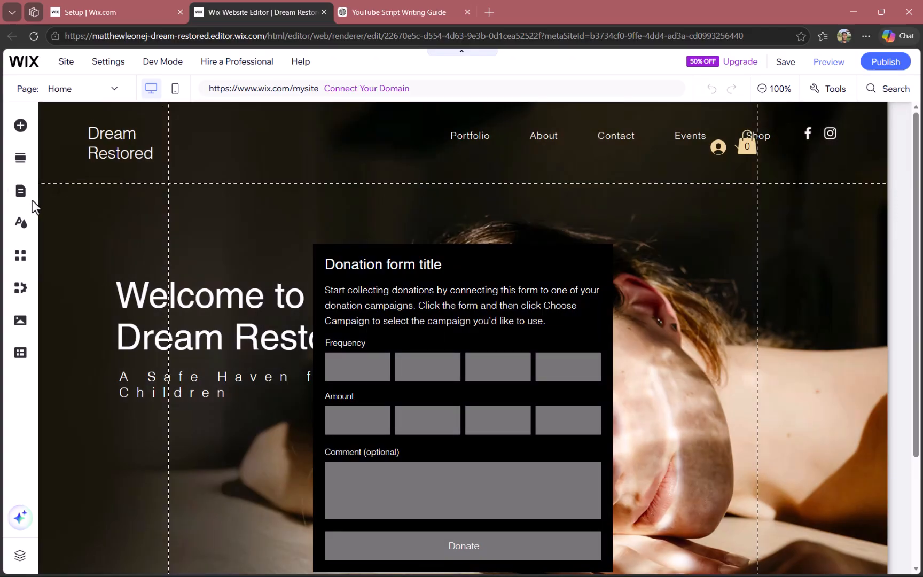
click(28, 195)
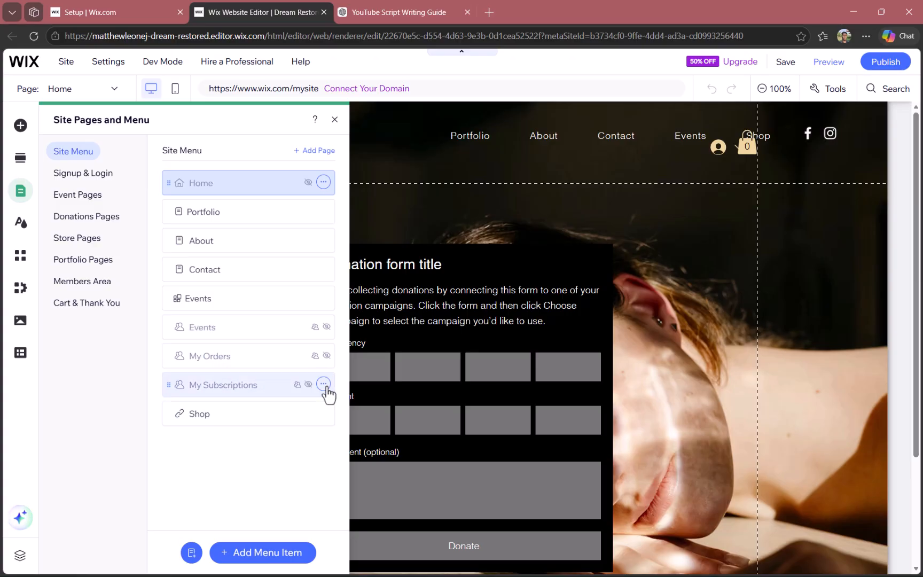
click(76, 244)
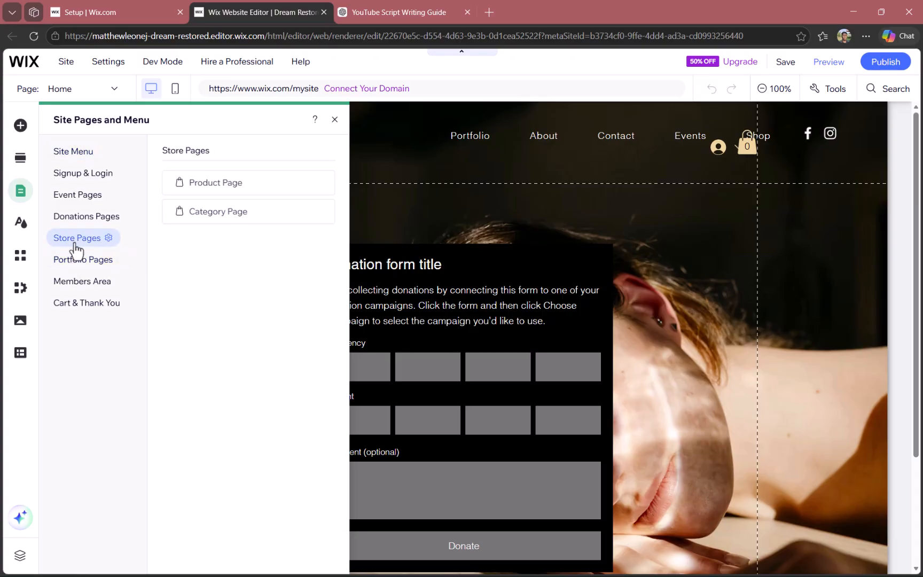
click(261, 191)
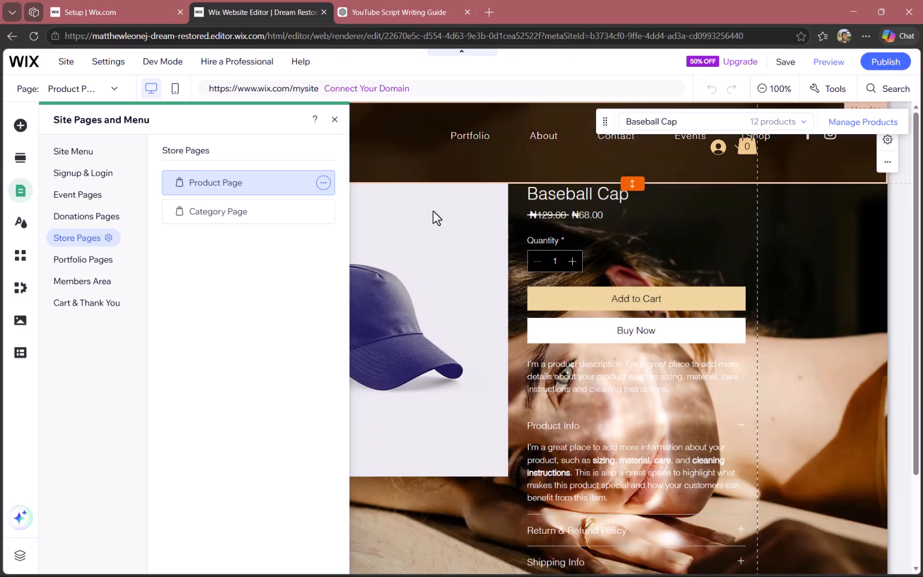
click(334, 121)
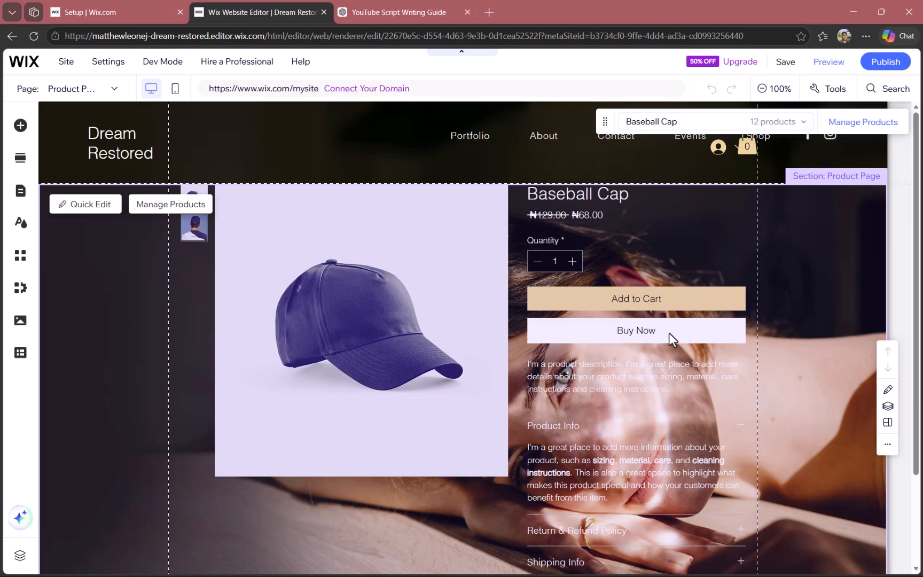
Try to shorten the Product Page section slightly by moving its lower edge up
scroll(740, 415, down, 1)
scroll(740, 416, down, 2)
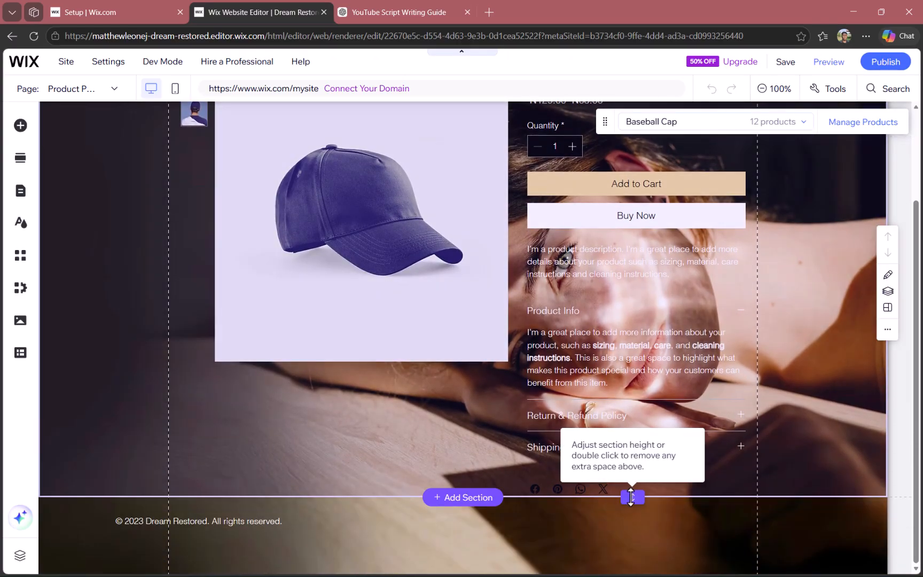
mouse_move(630, 497)
mouse_down()
mouse_move(633, 546)
mouse_move(644, 484)
mouse_up()
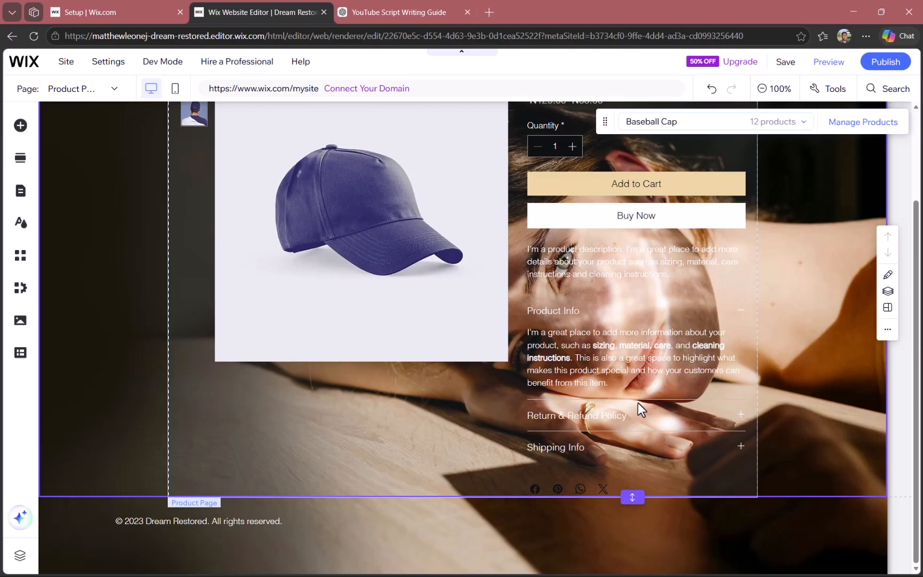
scroll(637, 402, up, 2)
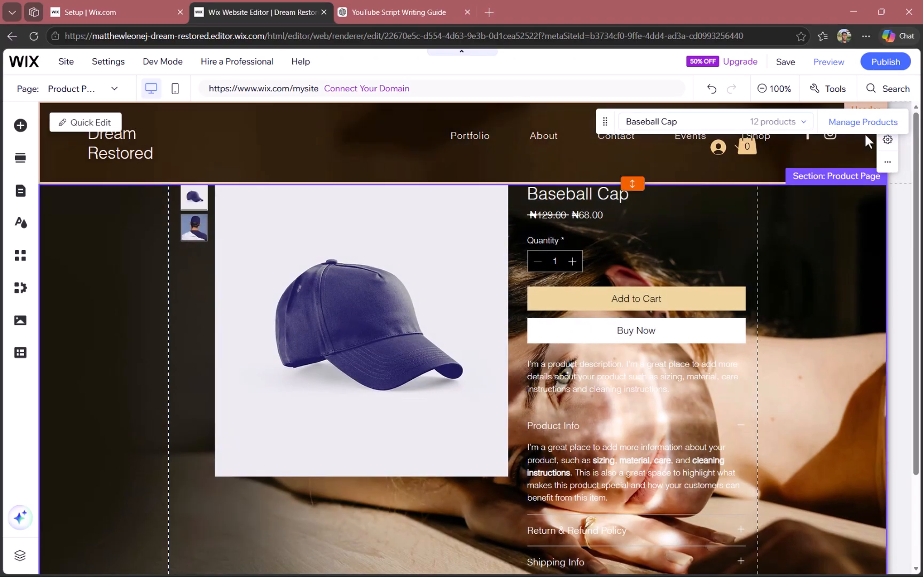
Open the store's product management list, look through the products, and return to the page editor
click(868, 128)
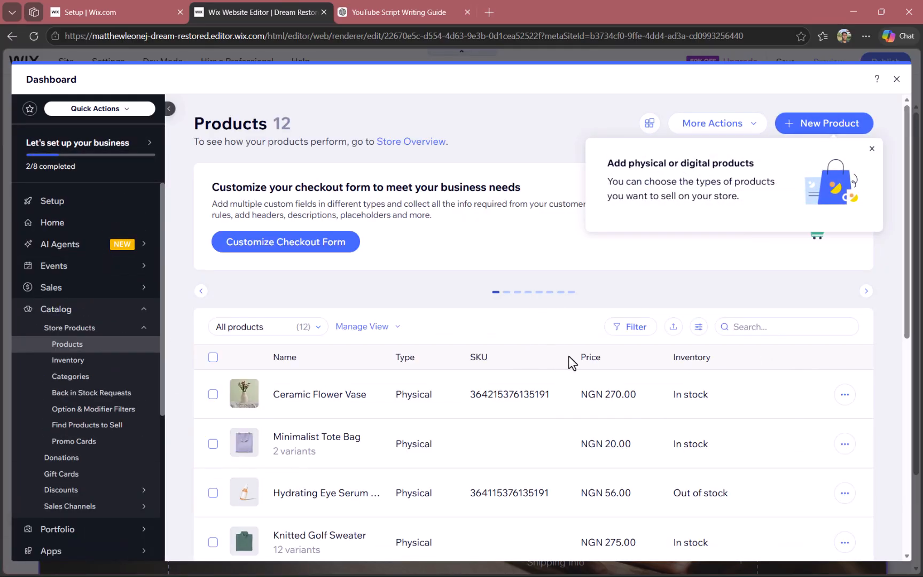
scroll(321, 390, down, 2)
scroll(320, 392, down, 5)
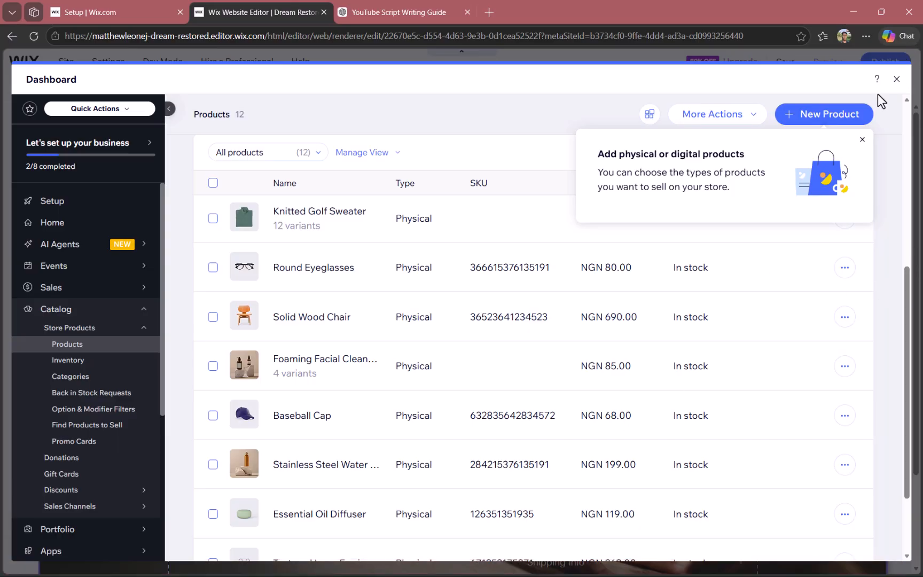
click(896, 78)
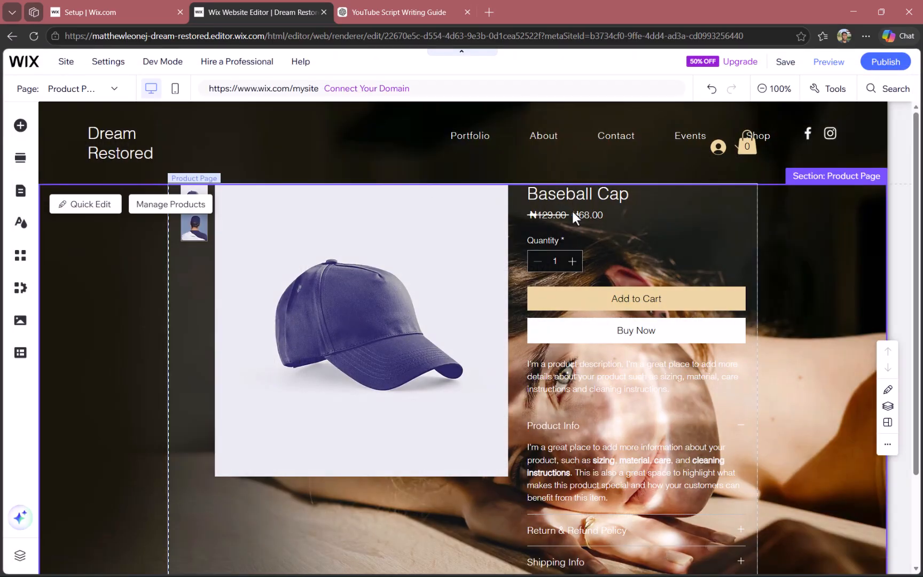
In the Product Page element's text settings, set the out-of-stock message to "NO products left"
click(578, 193)
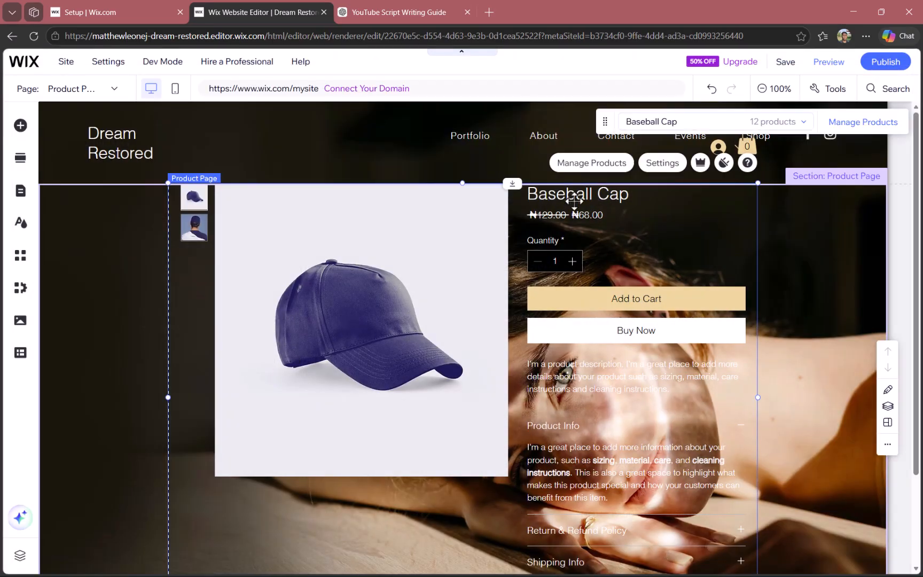
click(662, 173)
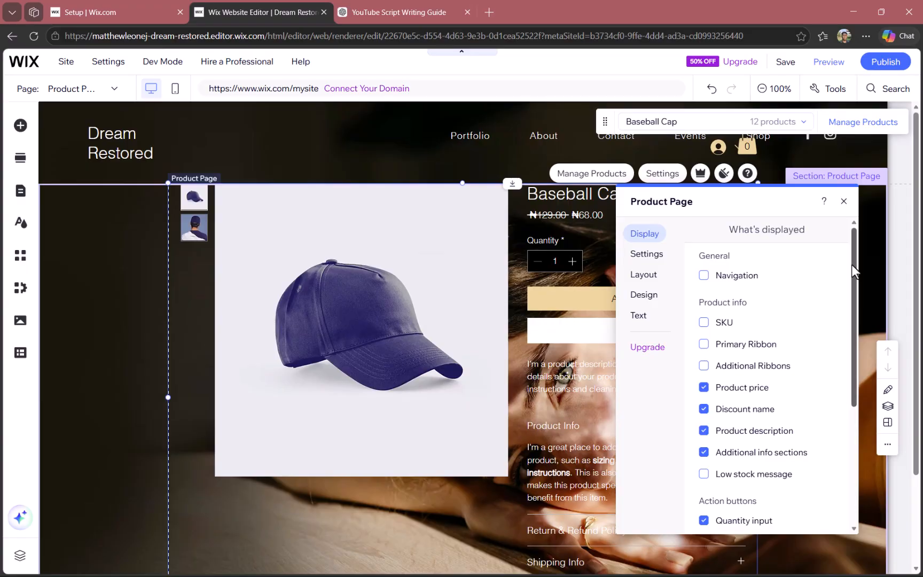
drag(853, 262, 853, 404)
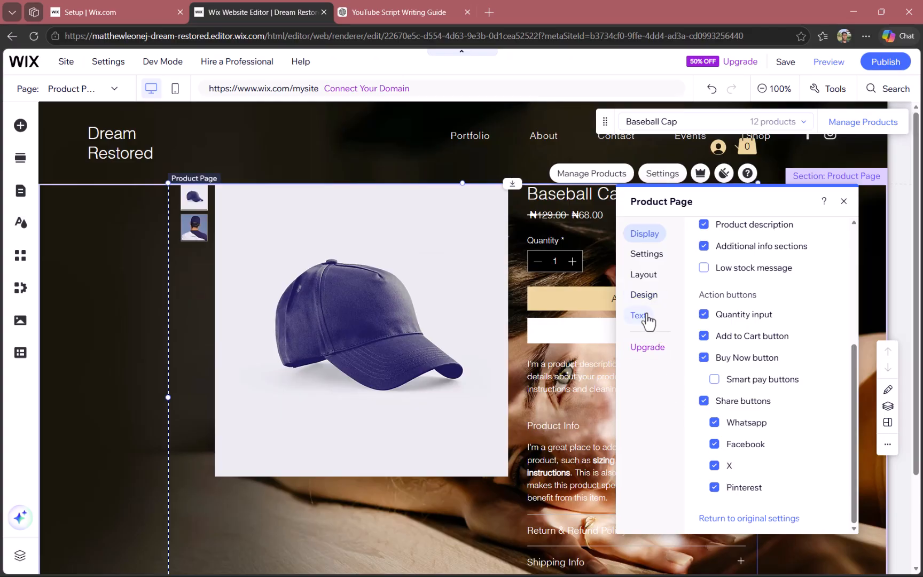
click(641, 316)
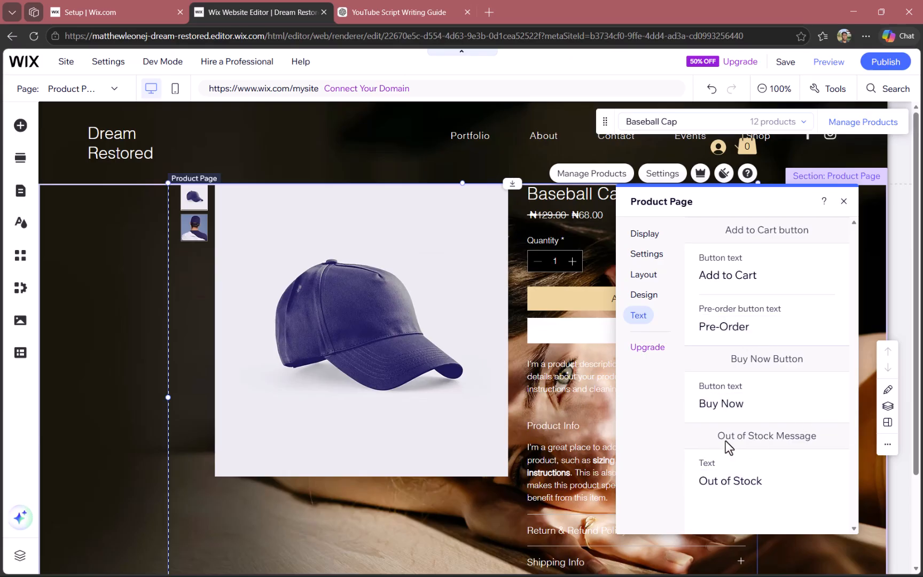
click(764, 487)
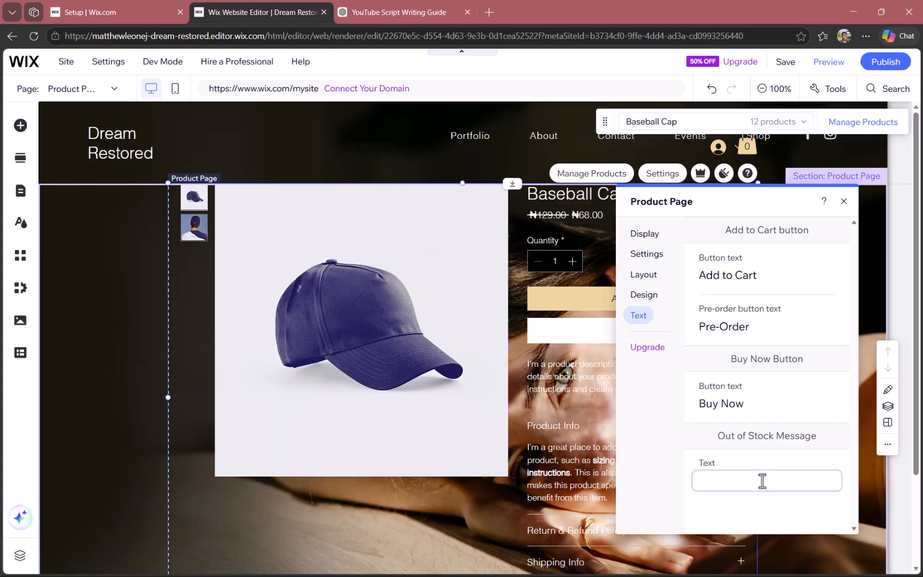
text(NO products left)
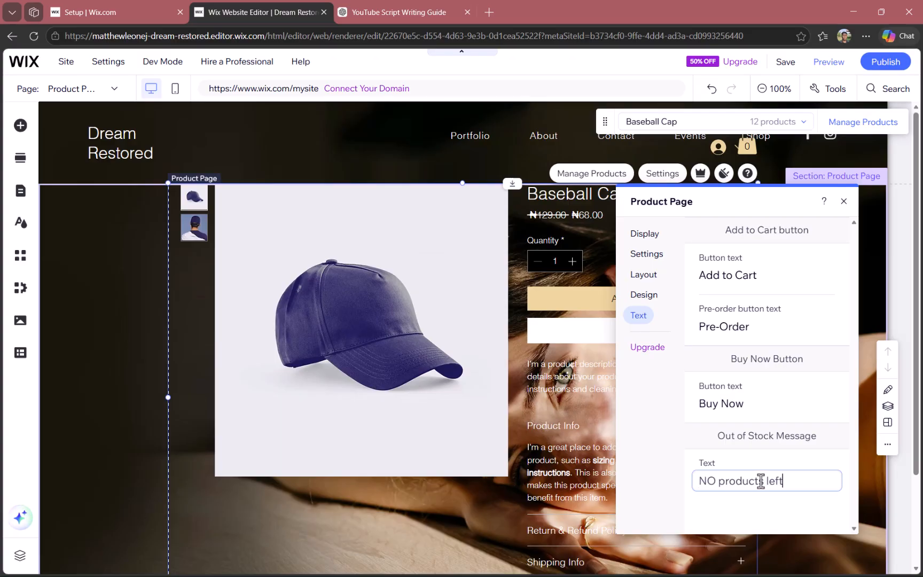
Change the Buy Now button text to "Buy Please" and close the Product Page settings
double_click(736, 404)
text(Please)
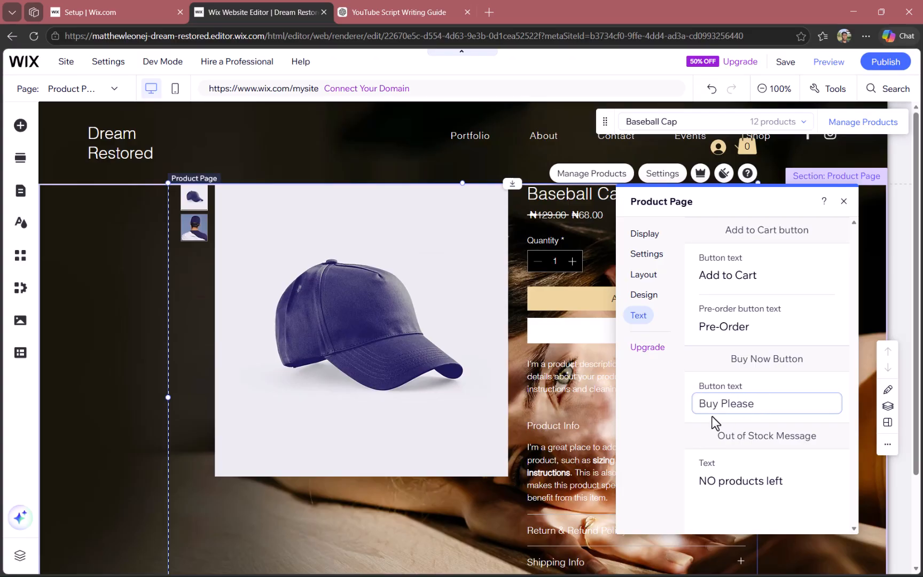
click(655, 420)
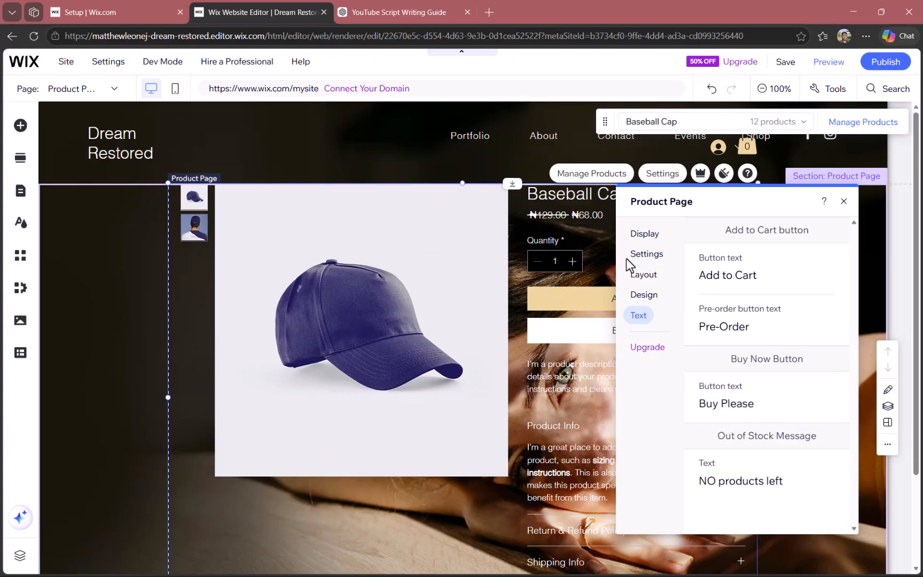
click(883, 321)
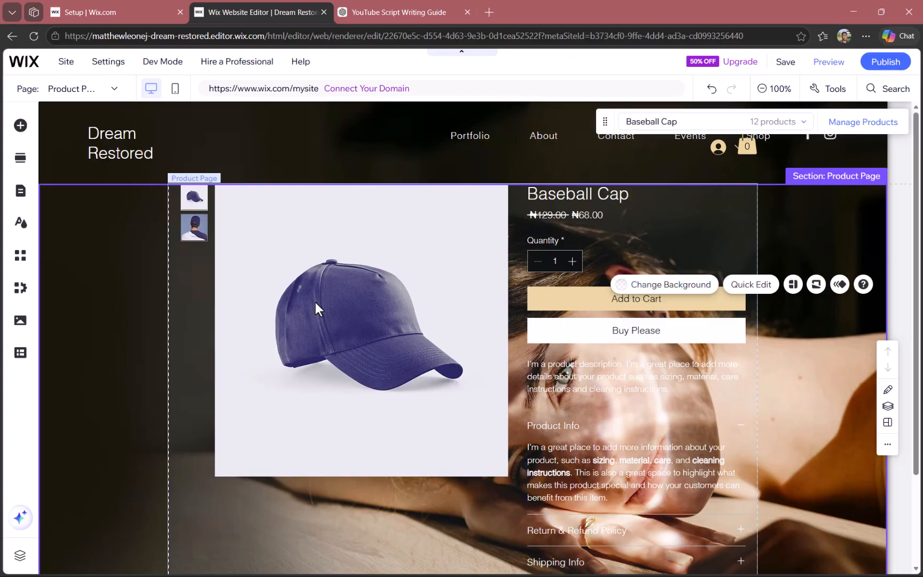
Move the Product Page element slightly down and to the right within its section
click(344, 261)
mouse_move(347, 253)
mouse_down()
mouse_move(340, 305)
mouse_move(348, 336)
mouse_move(387, 278)
mouse_move(328, 262)
mouse_move(412, 311)
mouse_move(329, 260)
mouse_move(352, 268)
mouse_move(352, 261)
mouse_up()
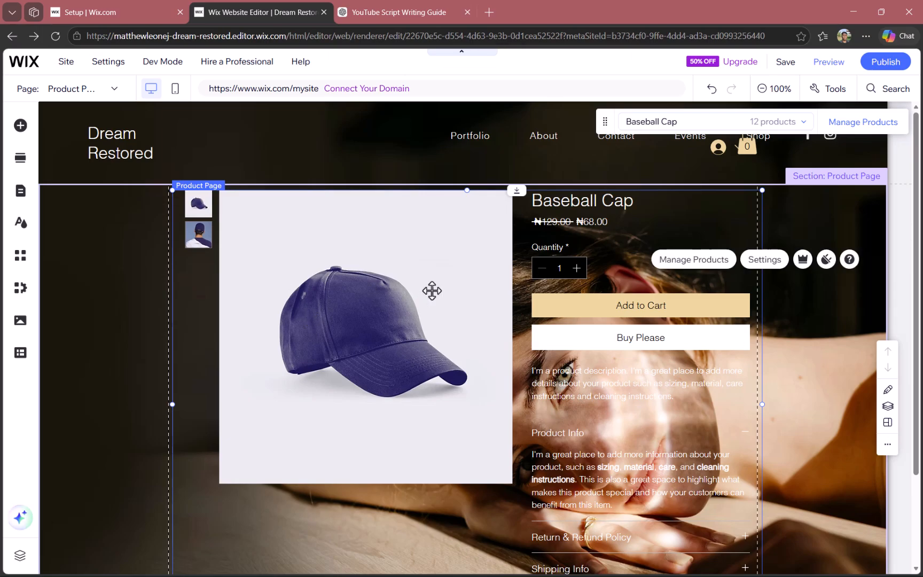
Try centre and right alignment for the product details, restore left alignment, and look through the remaining product details design options
double_click(185, 270)
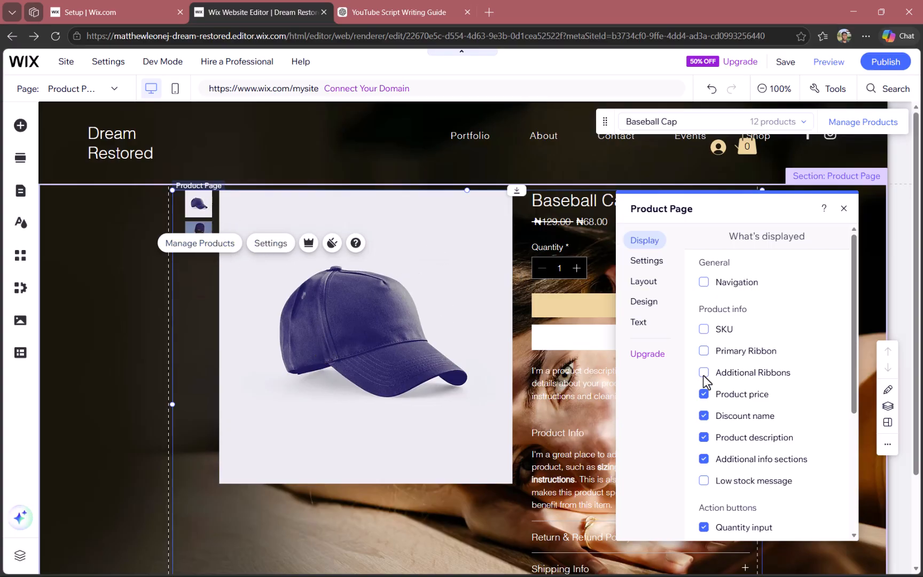
click(643, 303)
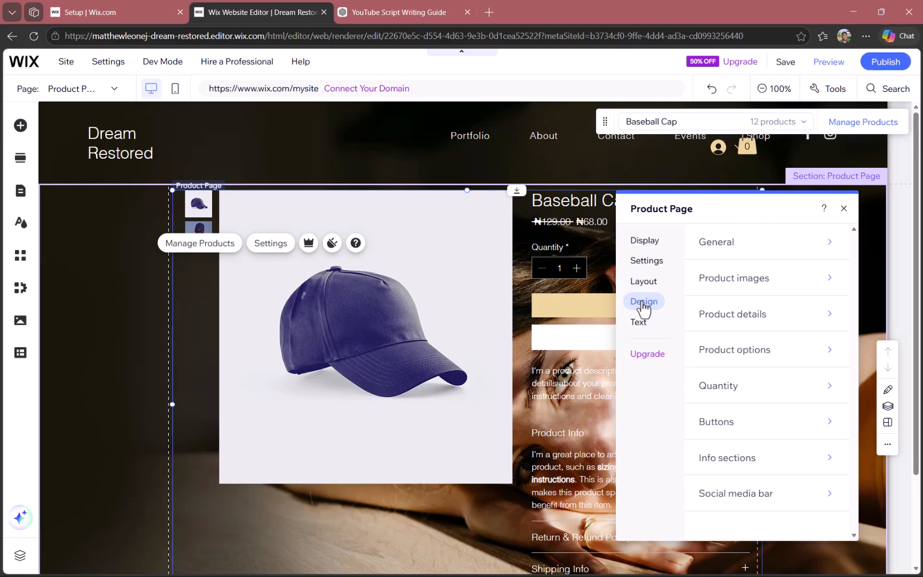
click(732, 320)
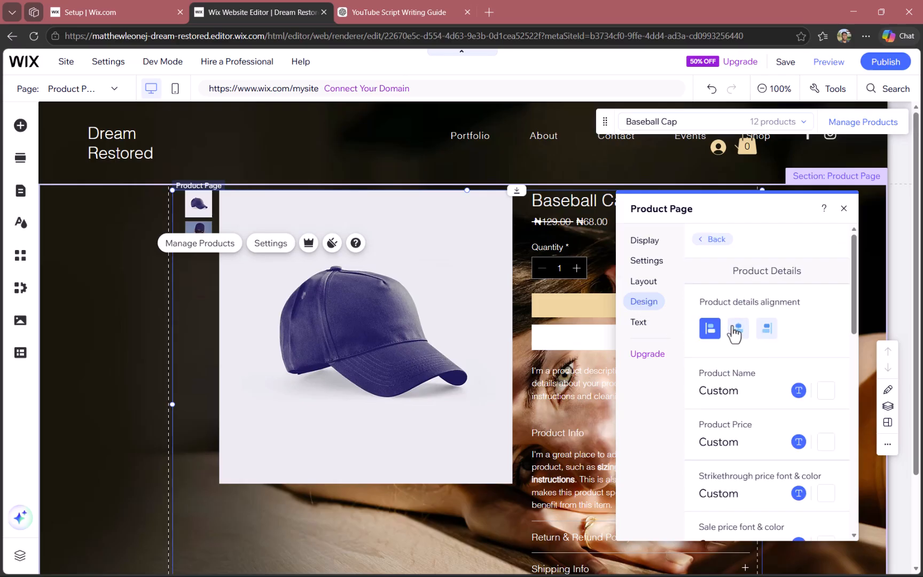
click(738, 329)
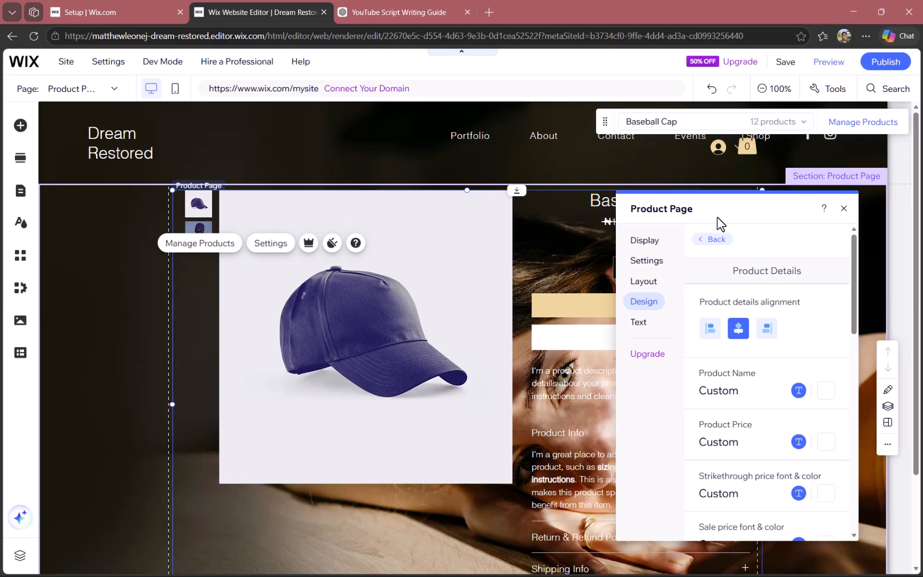
drag(775, 209, 371, 205)
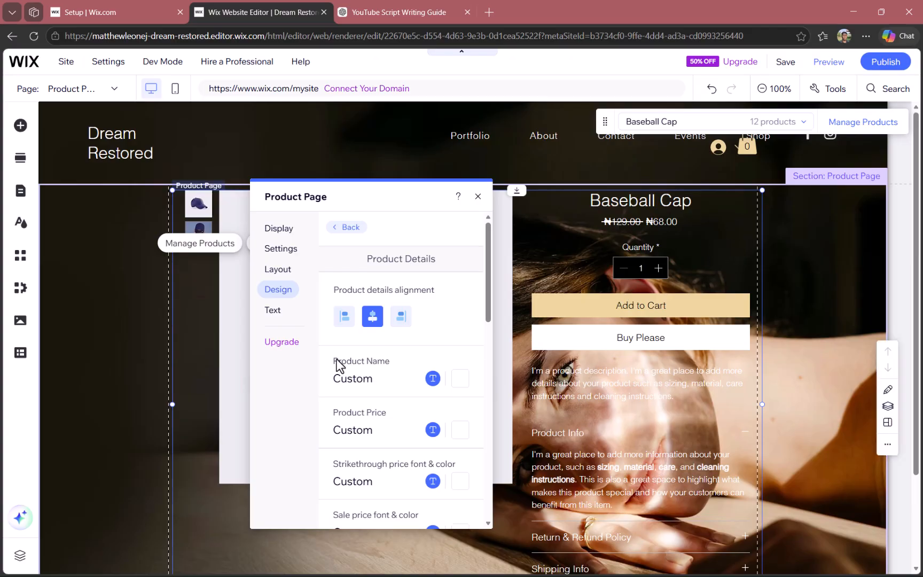
click(399, 317)
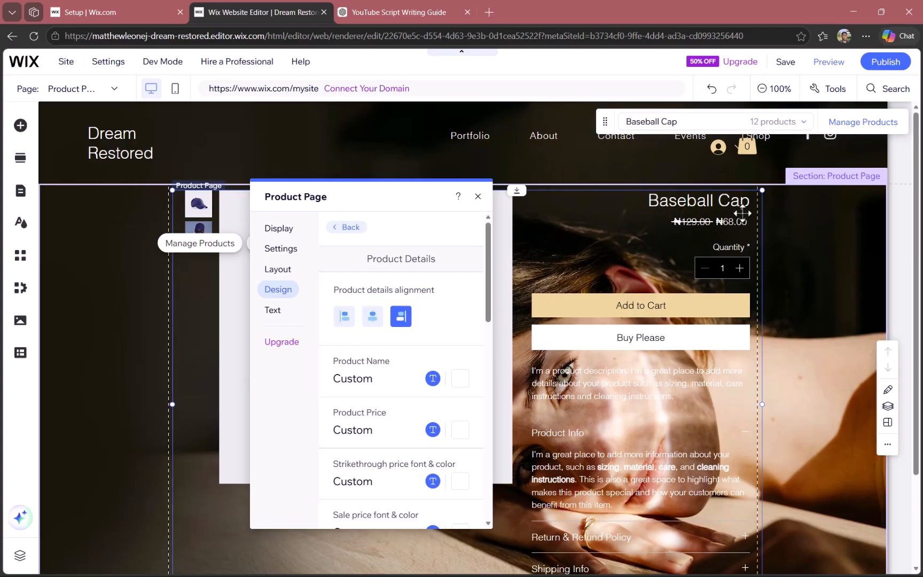
click(342, 318)
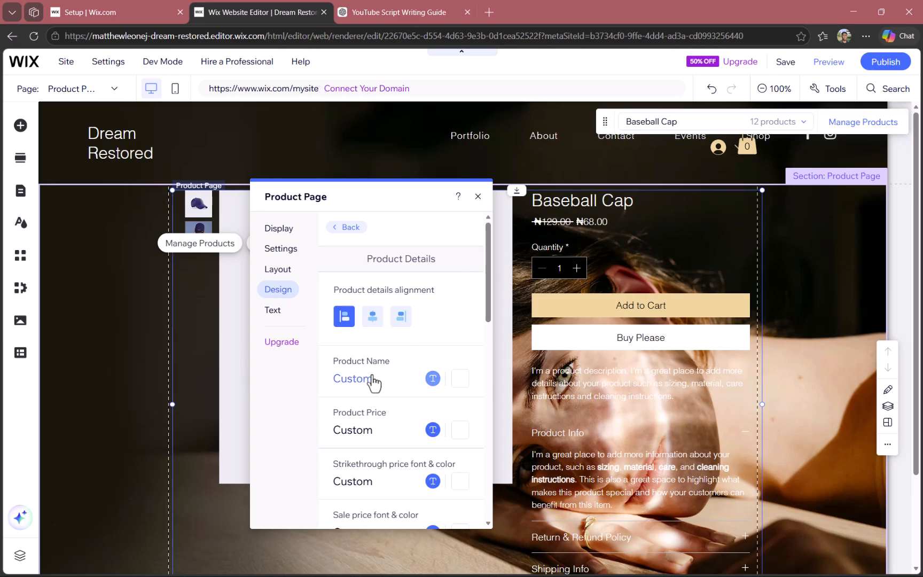
scroll(370, 433, down, 3)
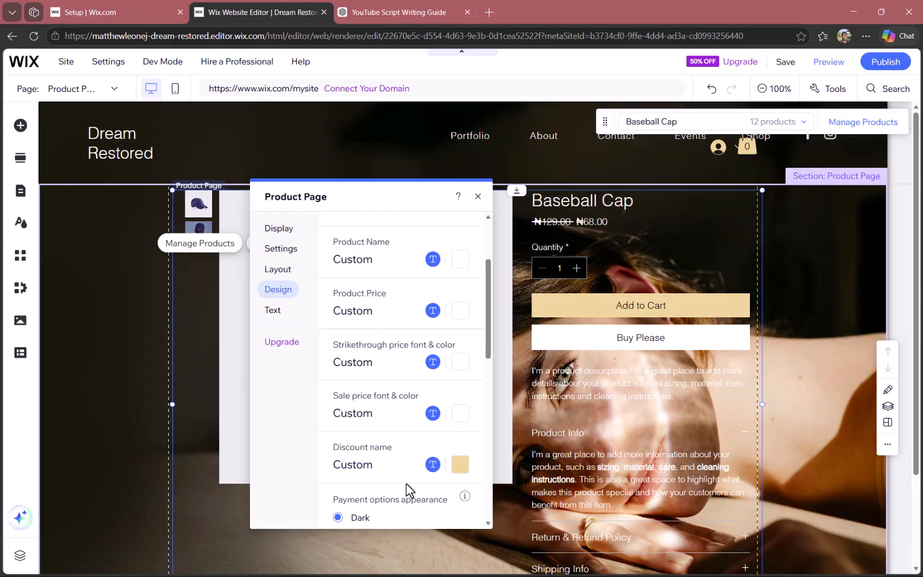
scroll(406, 483, down, 5)
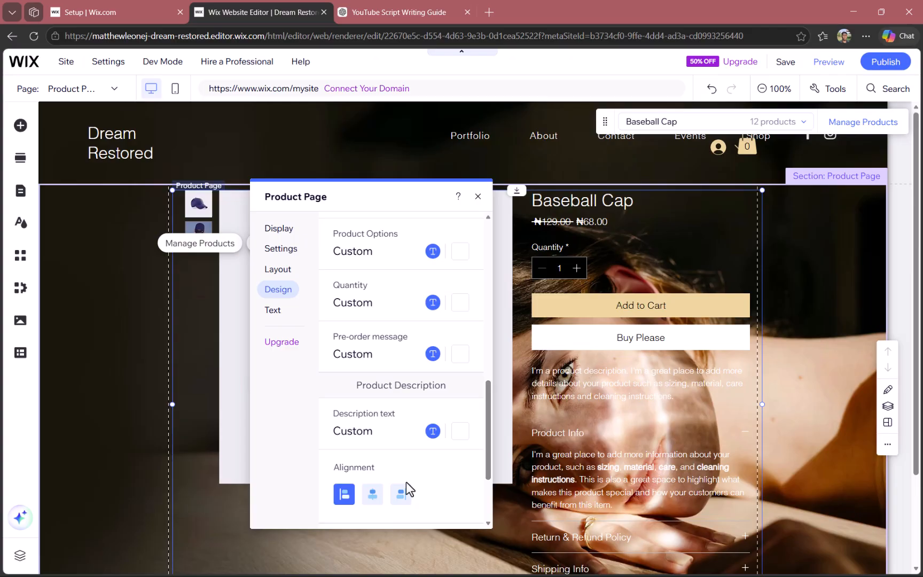
Set the product images layout on the Product Page to Grid, keeping the images in view
click(279, 274)
click(428, 275)
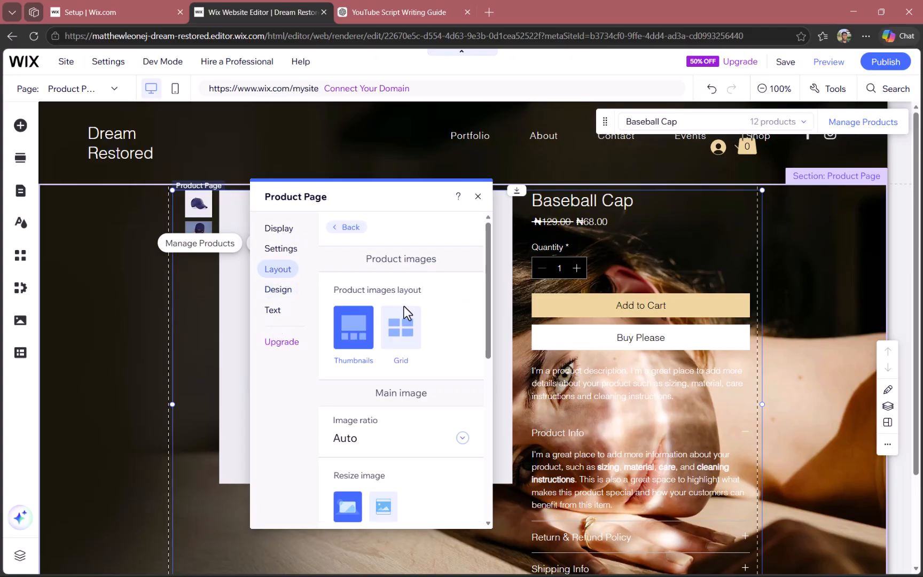
drag(344, 191, 609, 211)
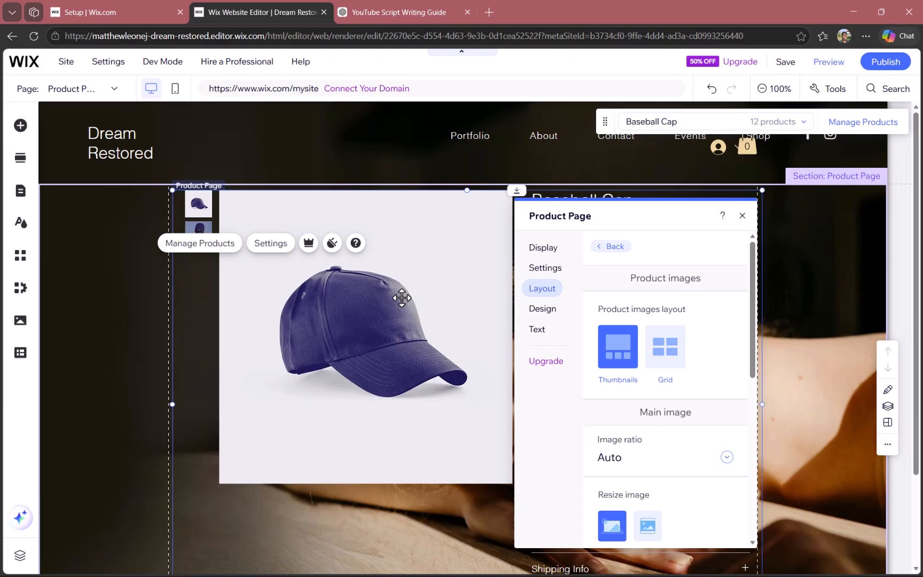
click(654, 371)
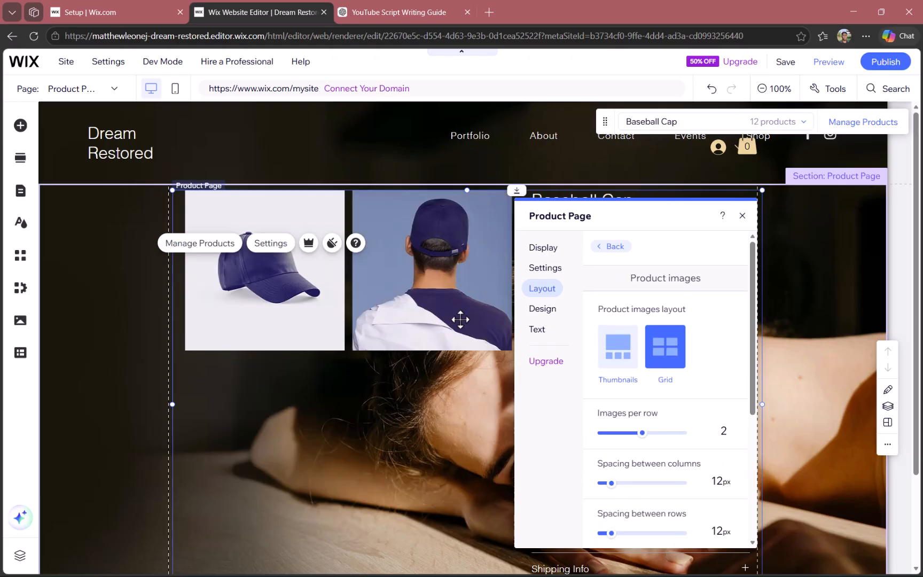
Set the product images layout to Thumbnails and, after comparing Crop and Fit, set the main image's resize mode to Fit
click(623, 364)
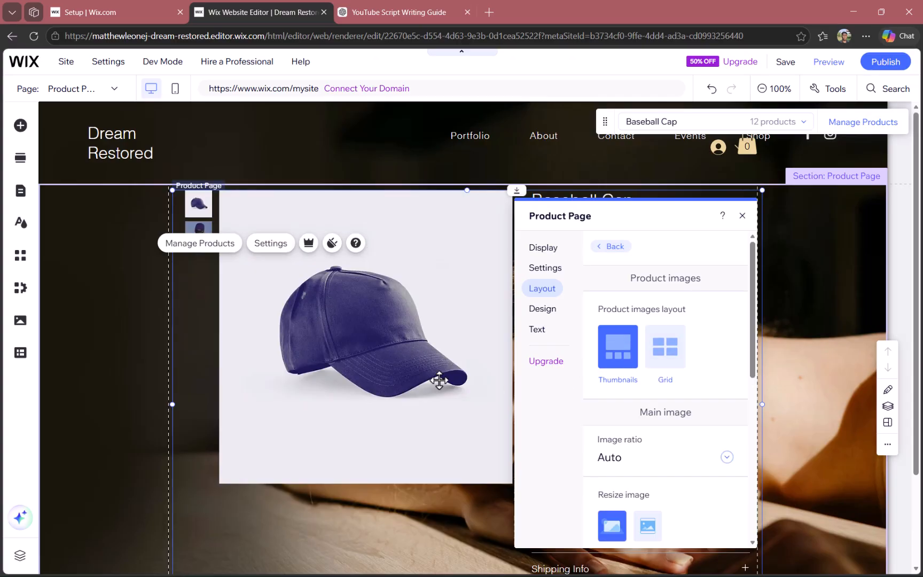
scroll(633, 442, down, 2)
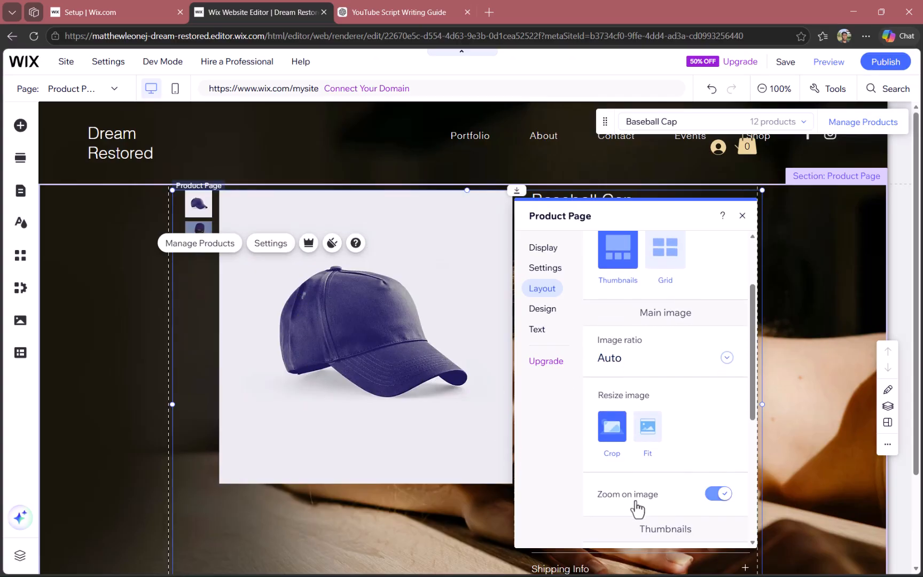
click(646, 433)
click(608, 435)
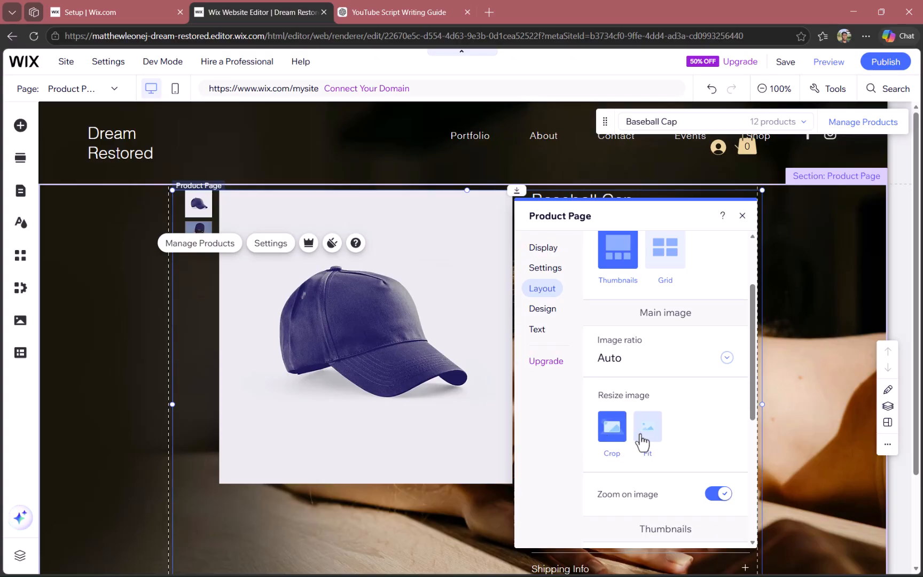
click(641, 435)
click(617, 435)
click(644, 433)
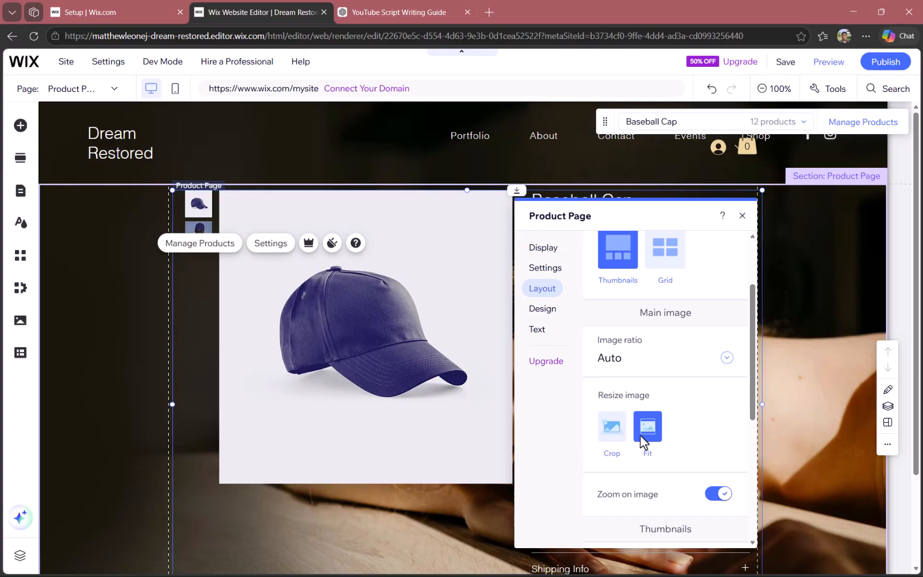
Try the Left, Right and As dots thumbnail placements, and set the thumbnails to show at the Bottom of the main image
drag(746, 403, 765, 497)
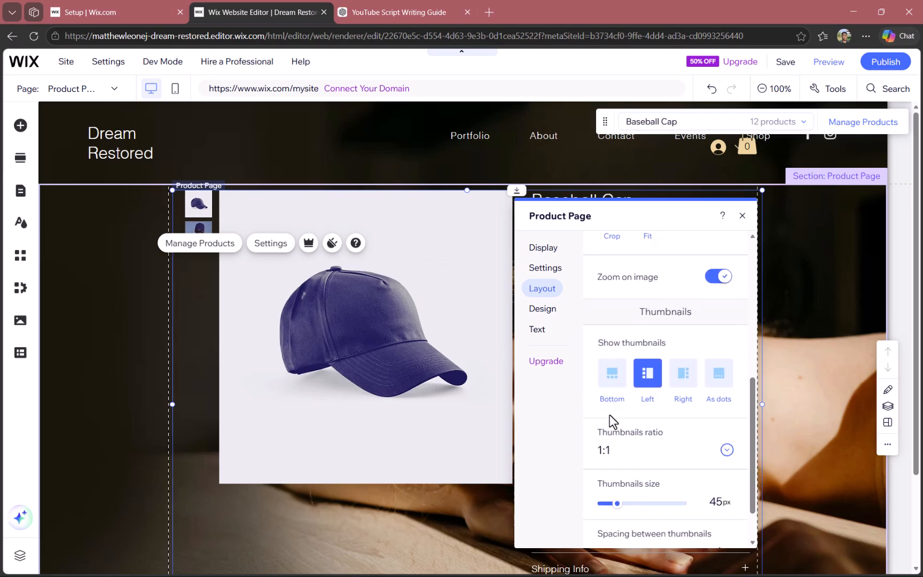
click(612, 374)
click(652, 393)
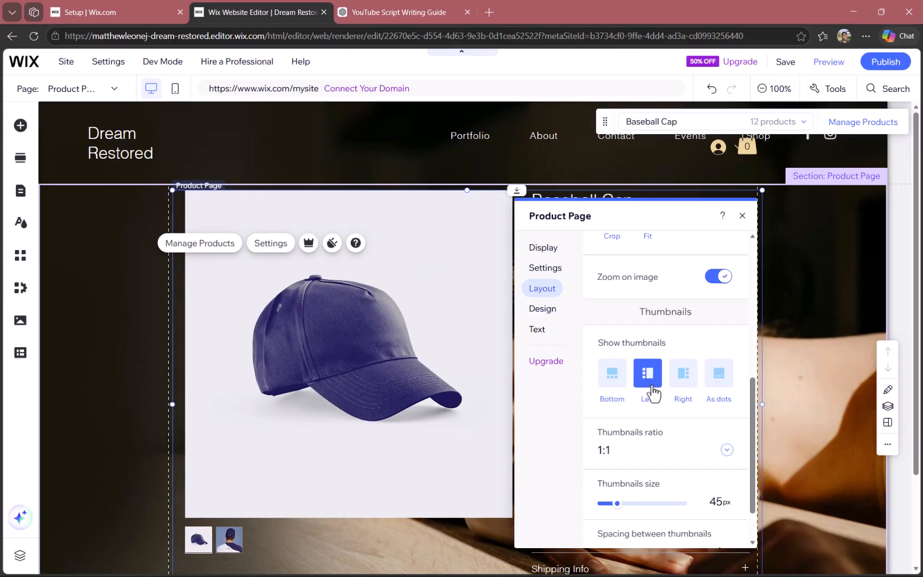
click(689, 382)
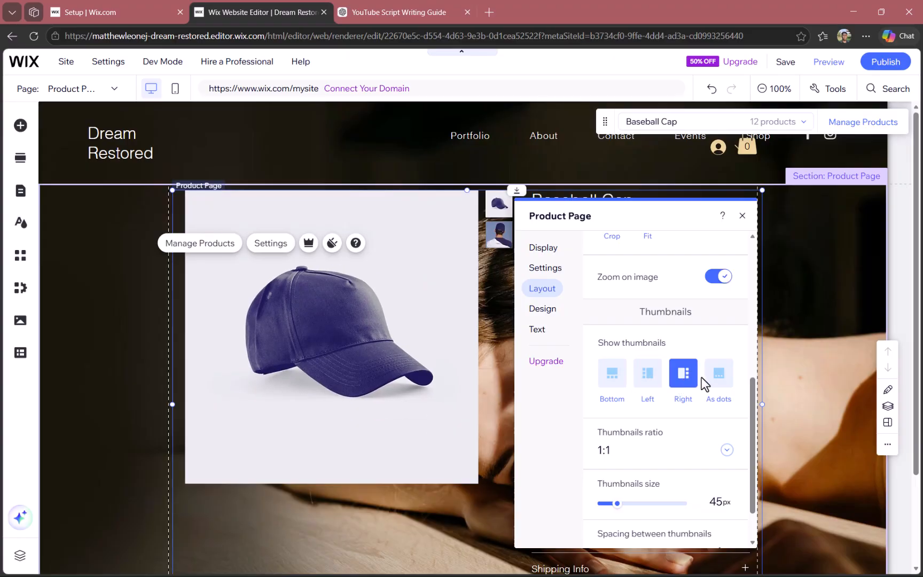
click(715, 384)
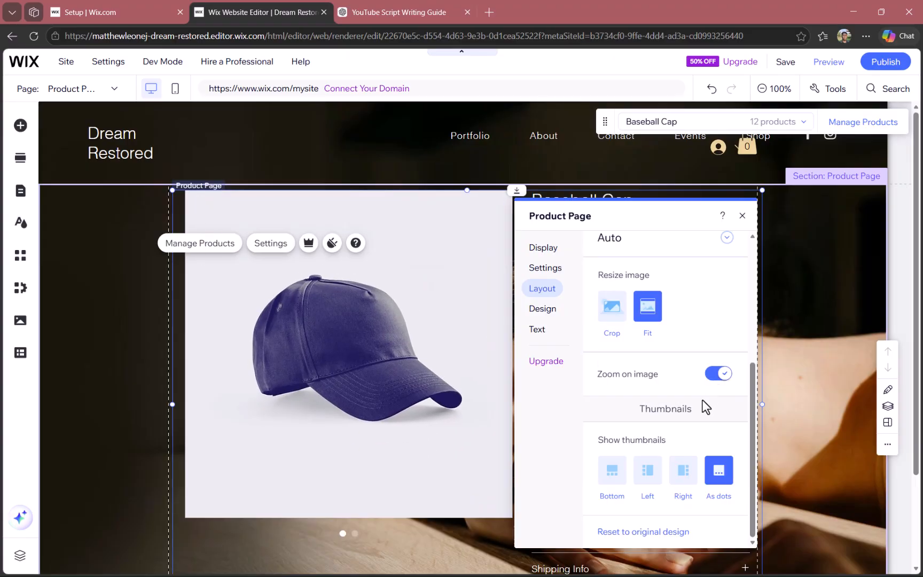
click(614, 481)
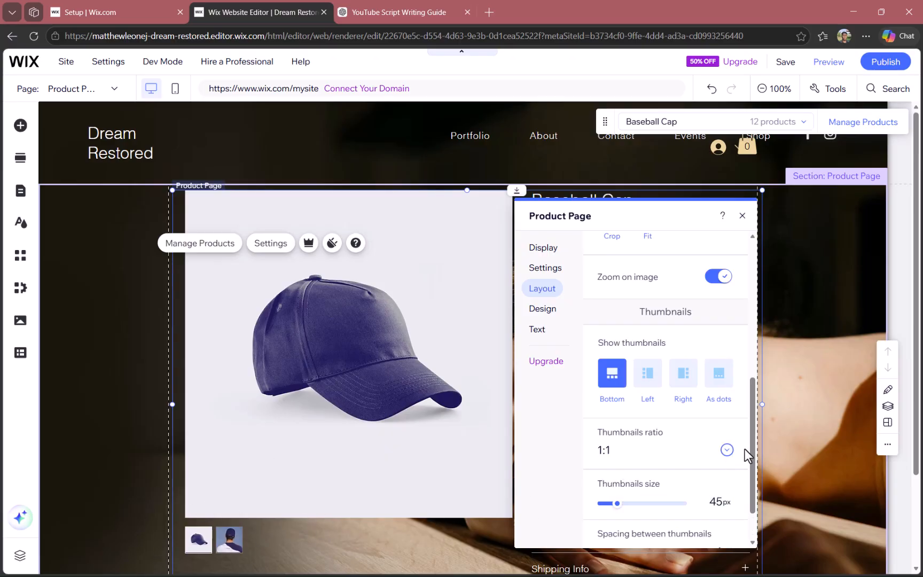
Look through the remaining thumbnail settings and the main image's ratio choices, keeping the ratio on Auto
scroll(745, 464, down, 1)
drag(746, 464, 730, 366)
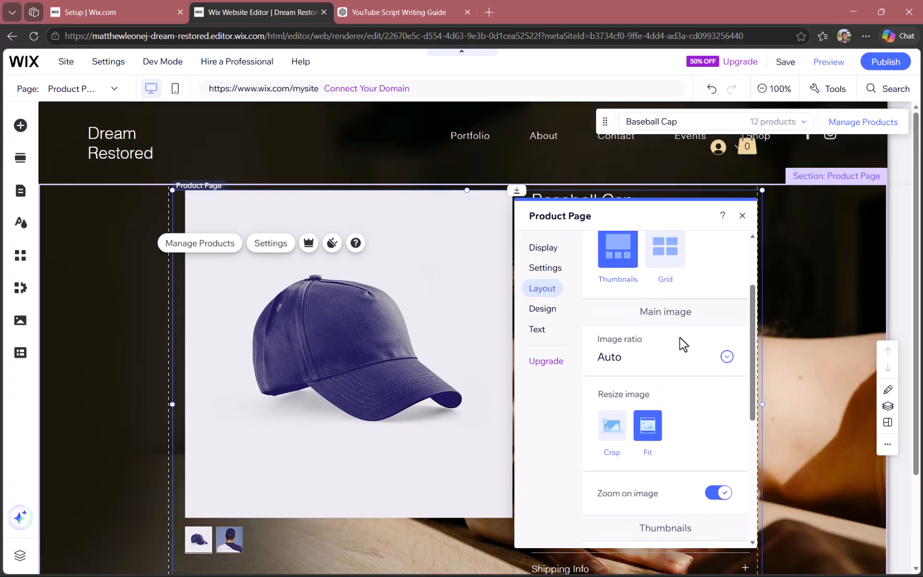
click(681, 363)
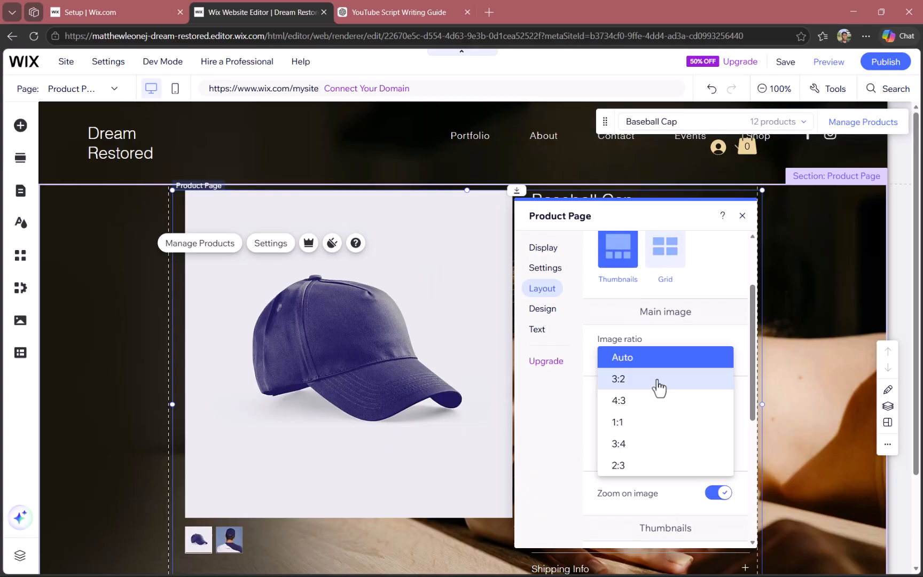
click(745, 347)
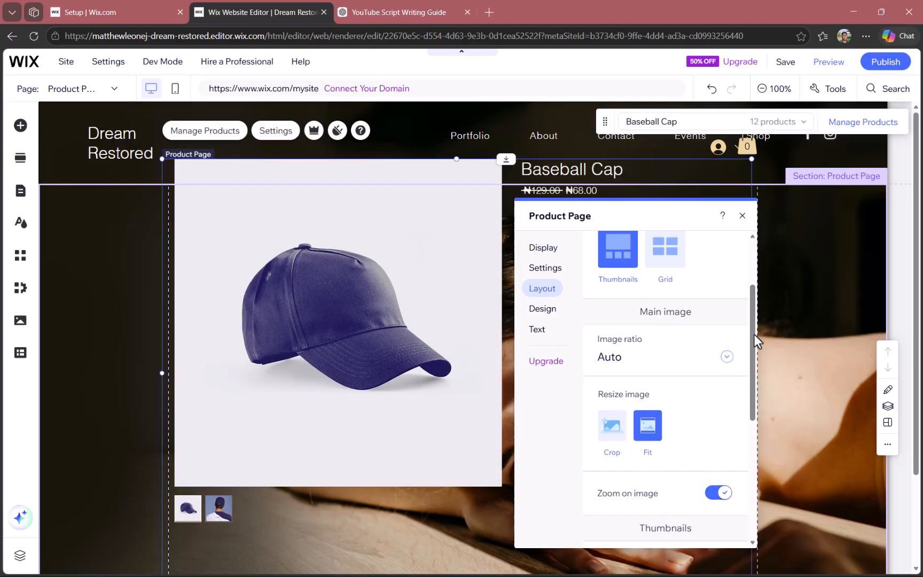
drag(755, 334, 748, 219)
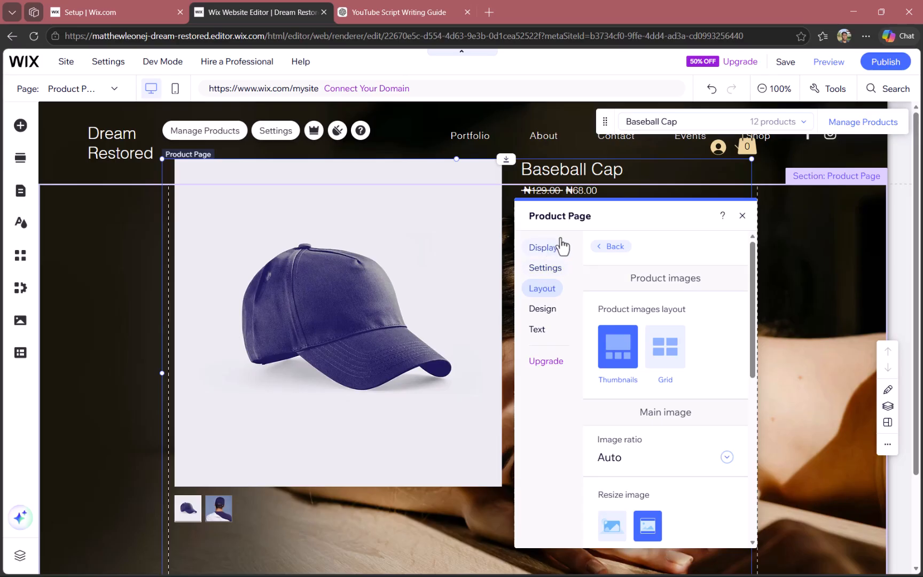
Compare the text choices styles for the product options beside the page content, and set the style to Dropdown
click(615, 248)
click(619, 324)
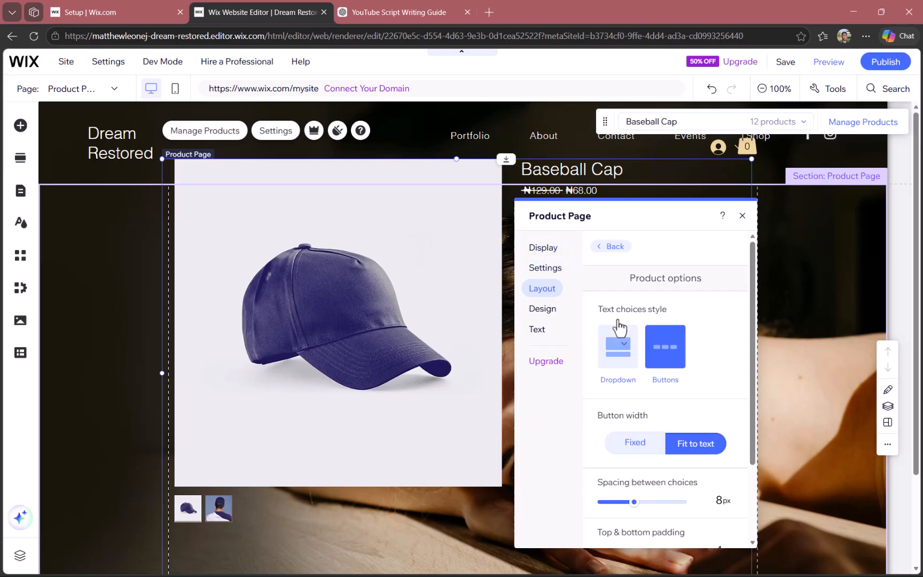
click(621, 353)
drag(663, 216, 381, 197)
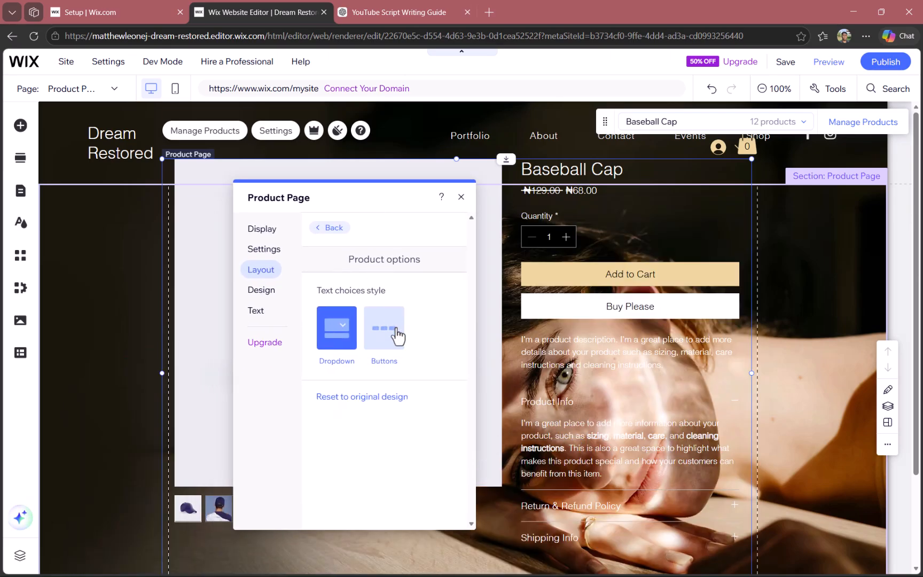
click(383, 321)
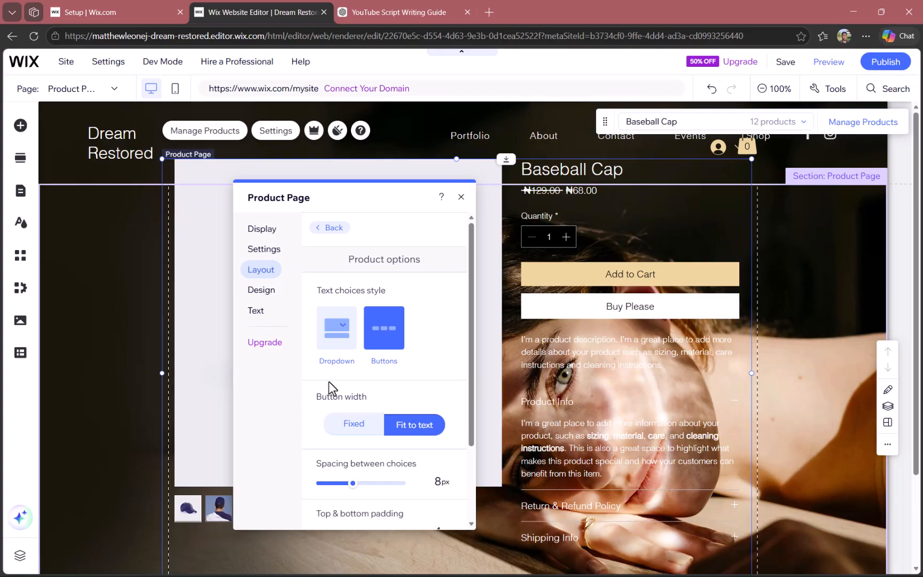
click(328, 342)
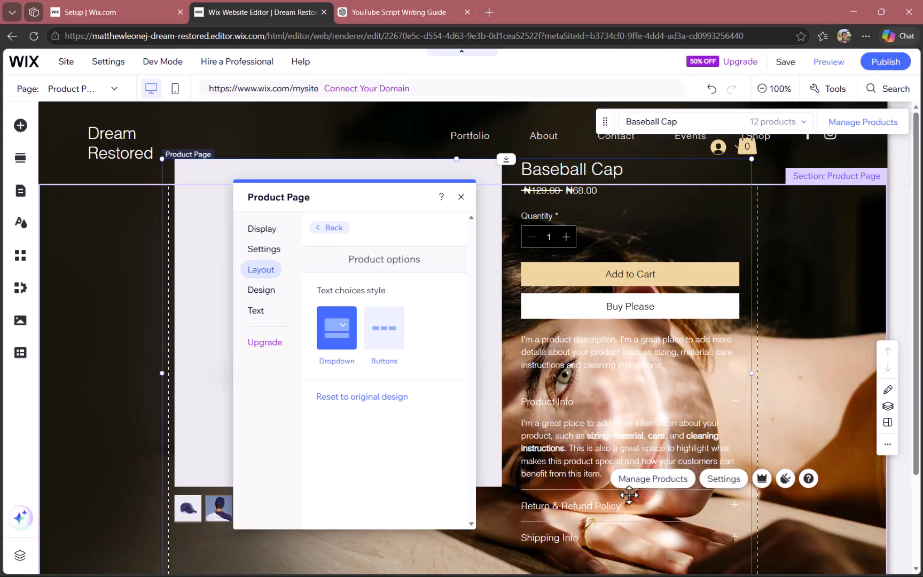
Try the Classic, Sleek and Stunning product page layouts, and apply the Spotlight layout
click(330, 228)
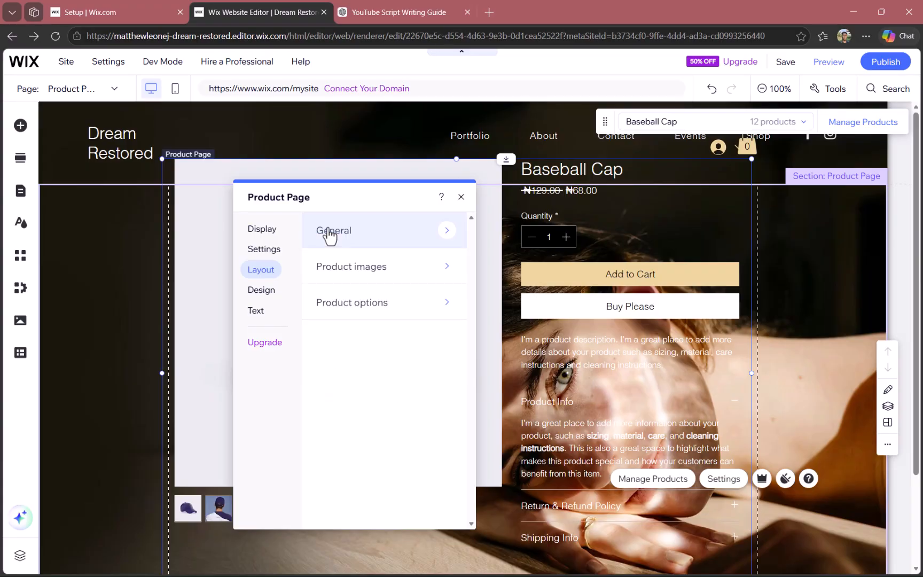
click(371, 241)
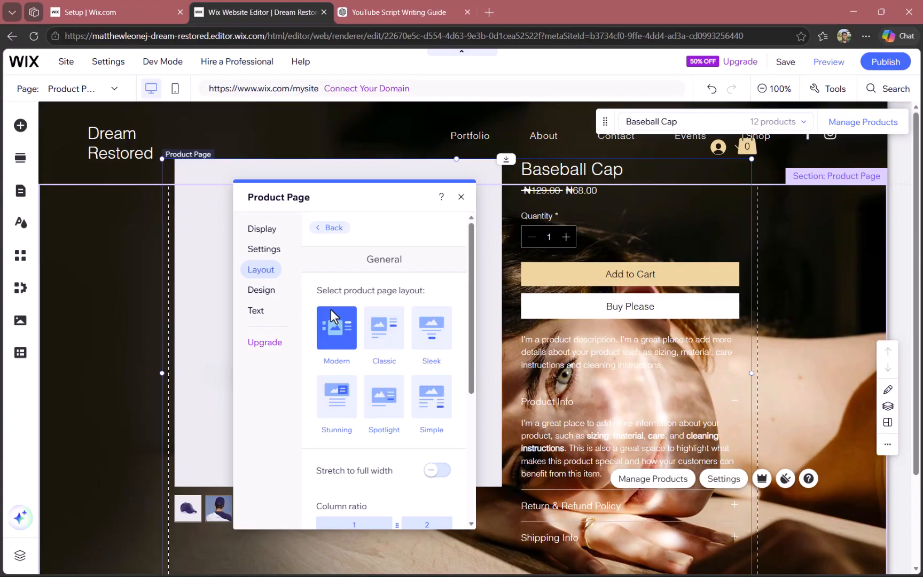
click(382, 335)
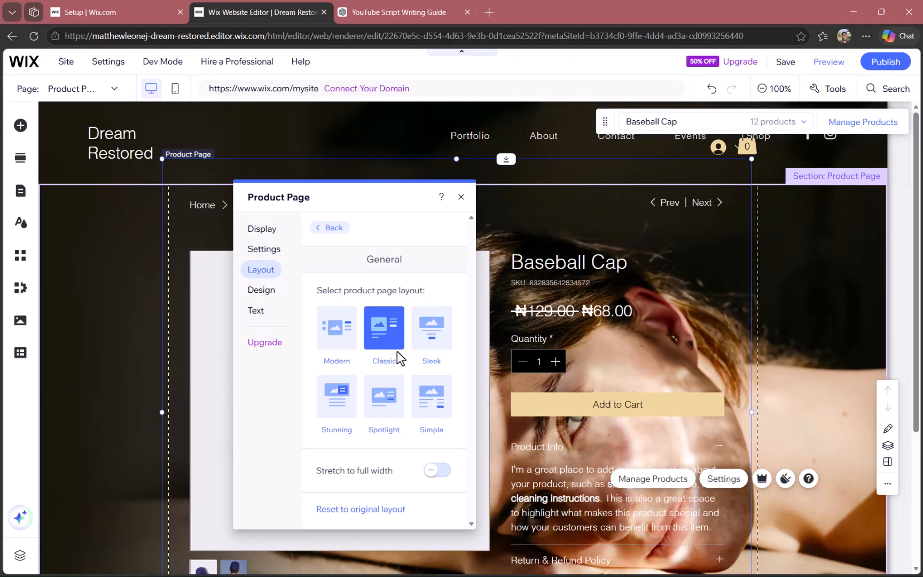
click(426, 346)
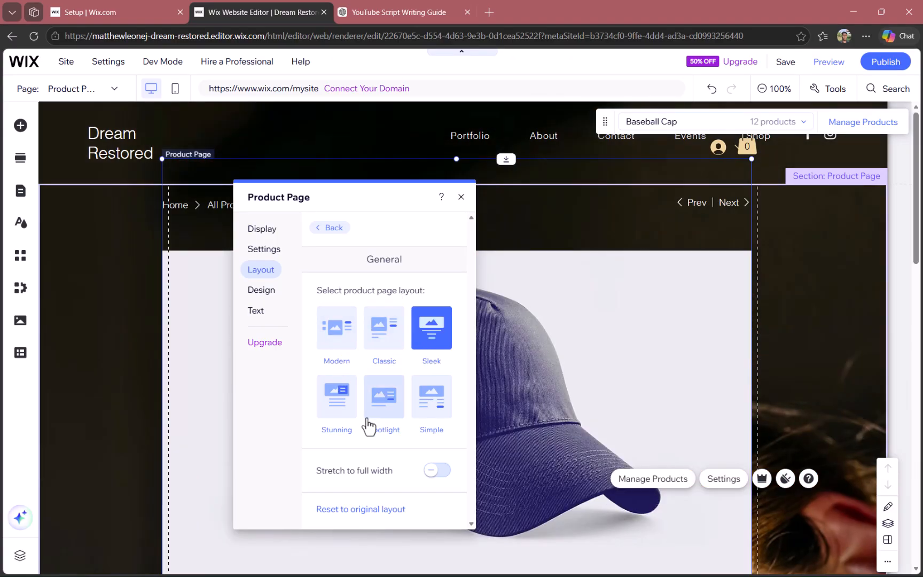
click(345, 411)
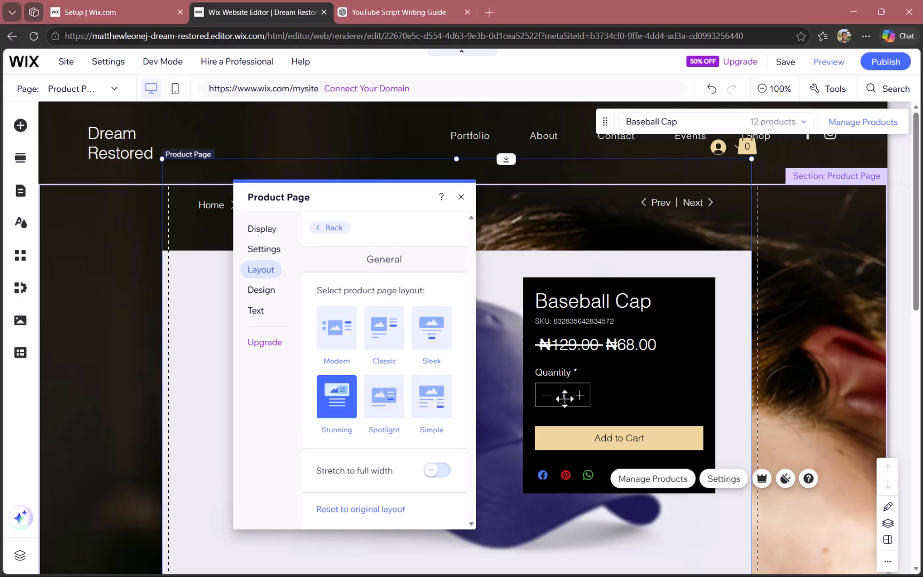
click(390, 405)
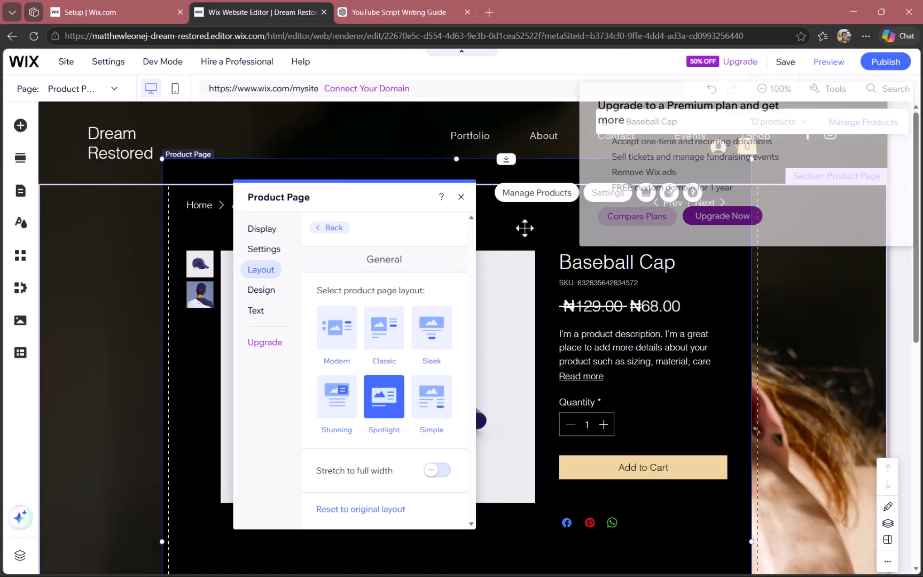
Move the Product Page element to align with the section's top edge and grid lines, and check the Spotlight layout along the page
click(526, 230)
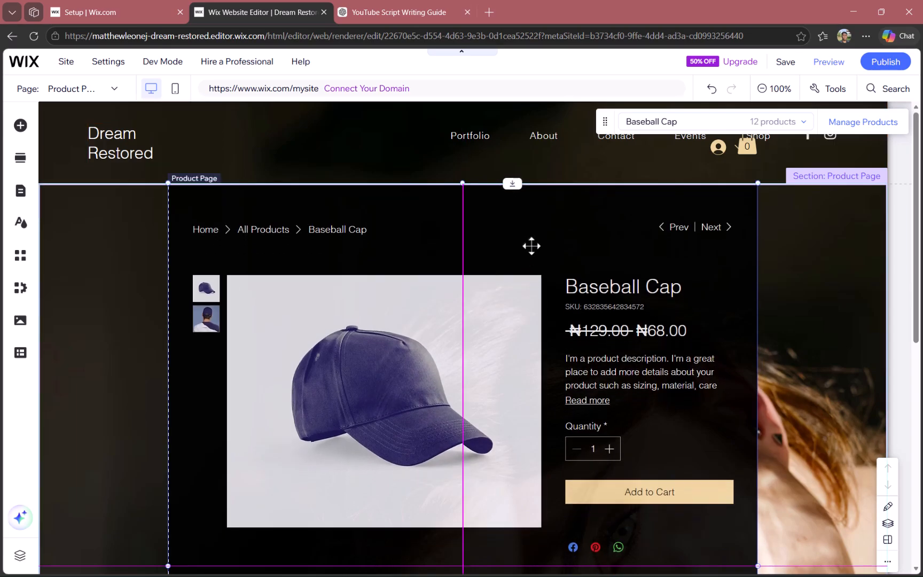
double_click(532, 246)
scroll(539, 272, down, 2)
scroll(541, 289, down, 7)
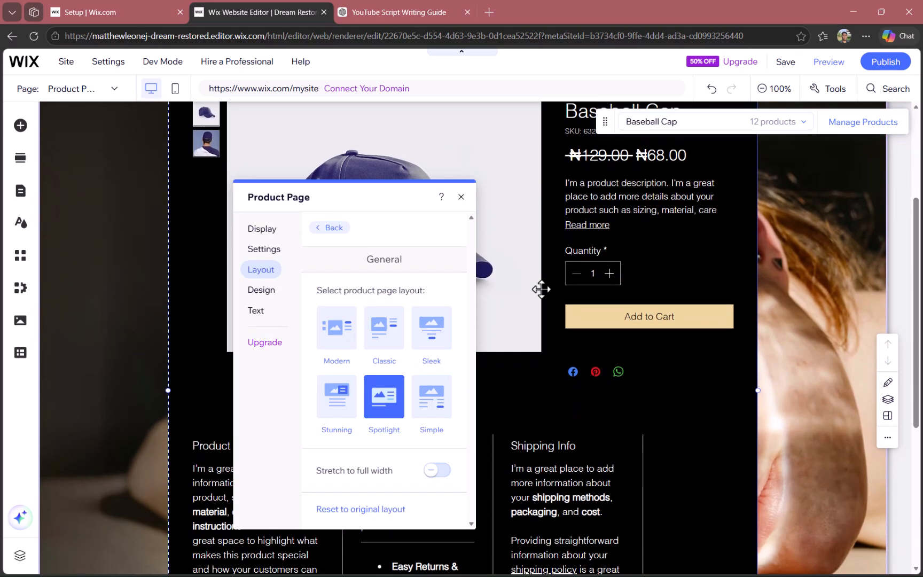
scroll(541, 289, up, 8)
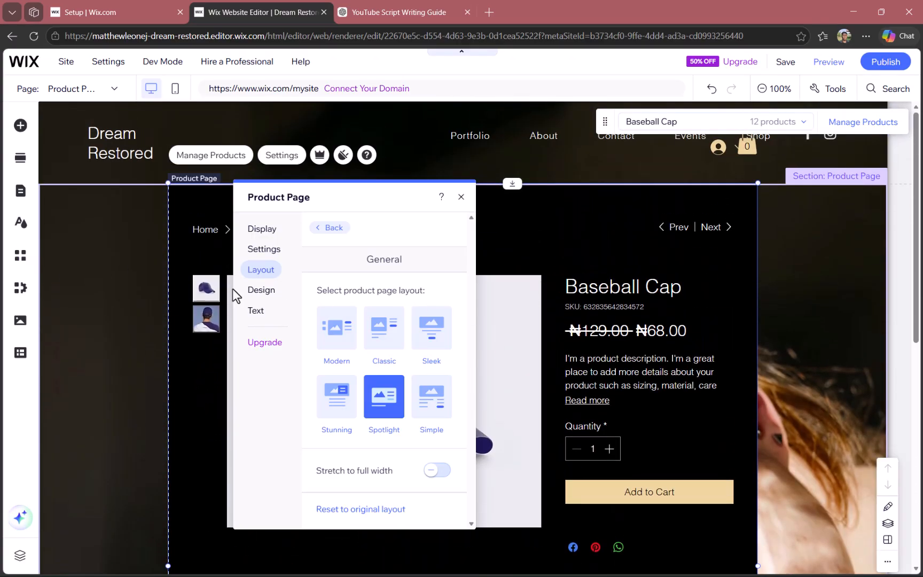
Set the background opacity of the Quantity box to 96% in the Product Page design settings
click(323, 227)
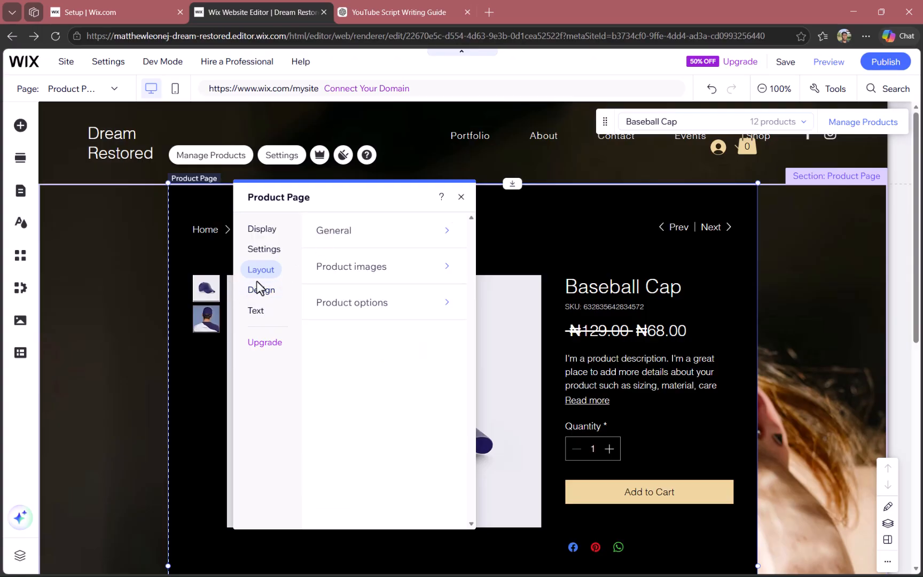
click(263, 292)
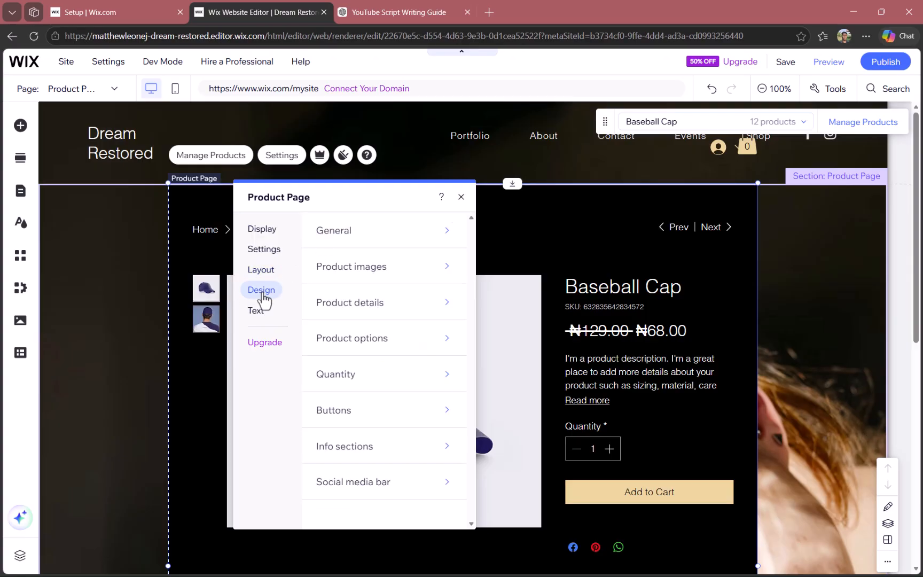
click(361, 376)
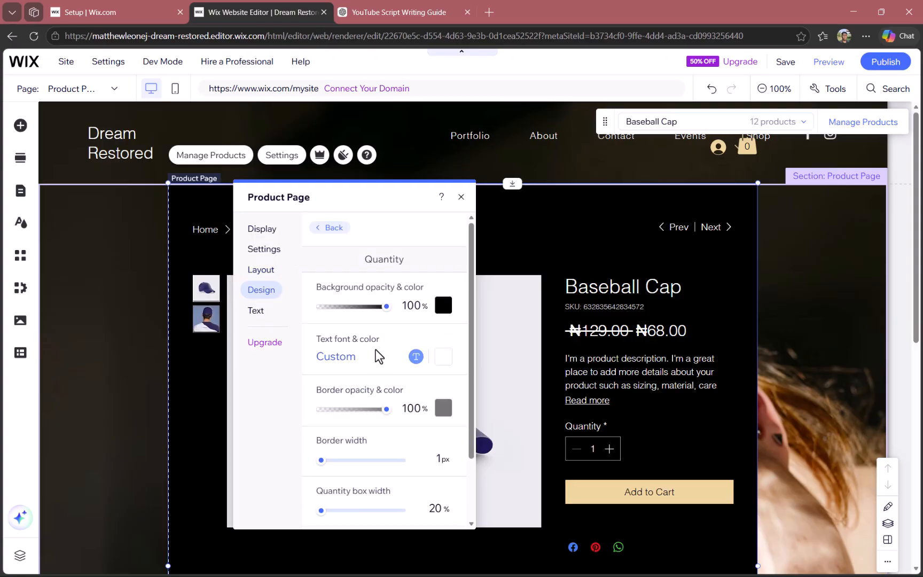
drag(386, 309, 359, 314)
click(388, 307)
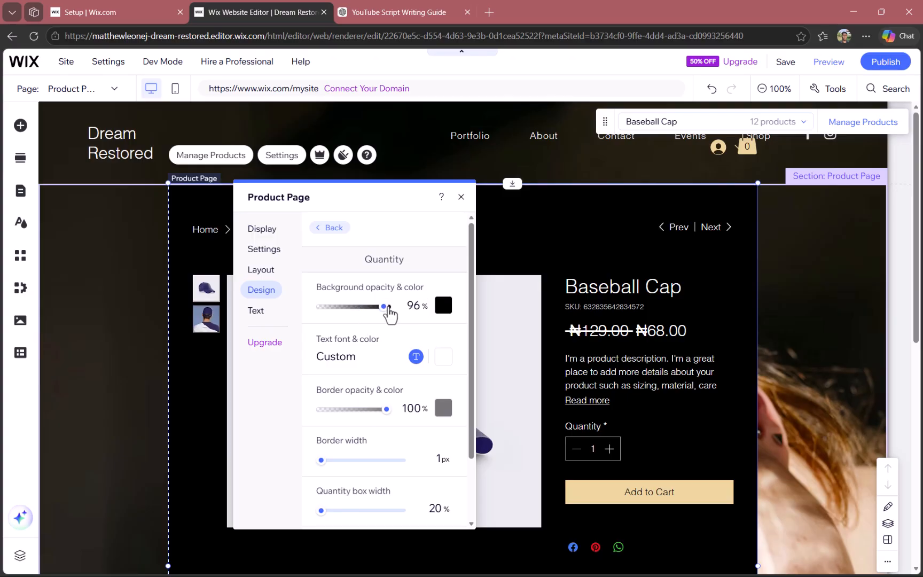
click(323, 229)
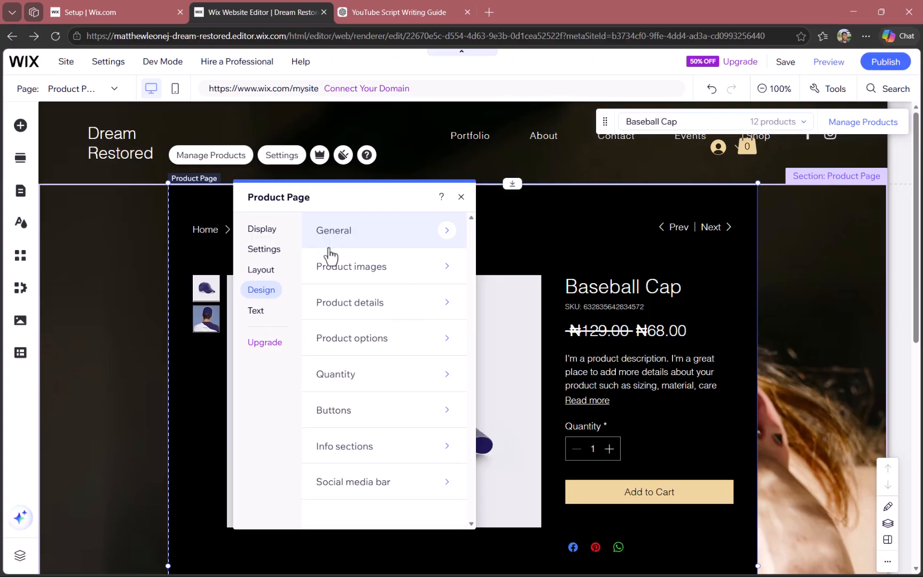
Try the filled rounded and outlined rectangular styles for the Add to Cart button, and apply the outlined rounded style
click(353, 414)
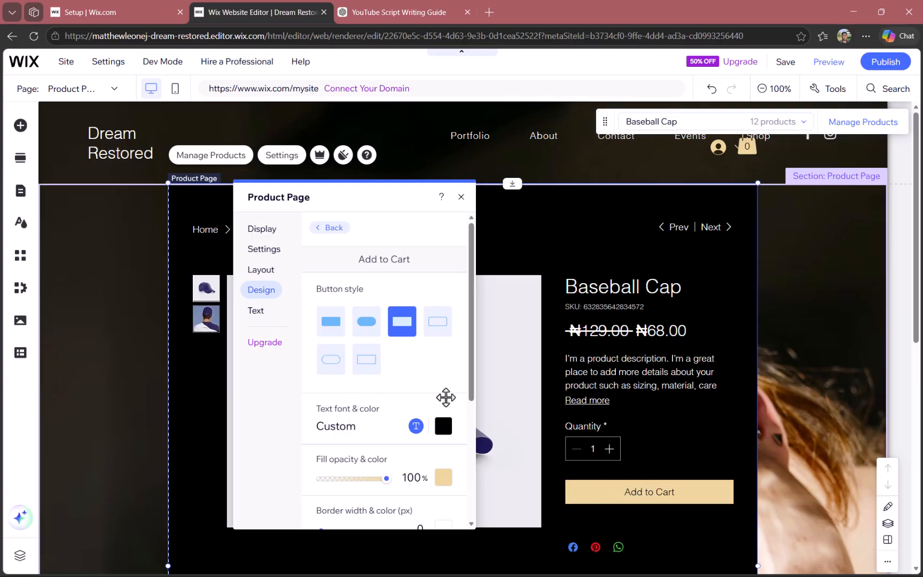
click(366, 323)
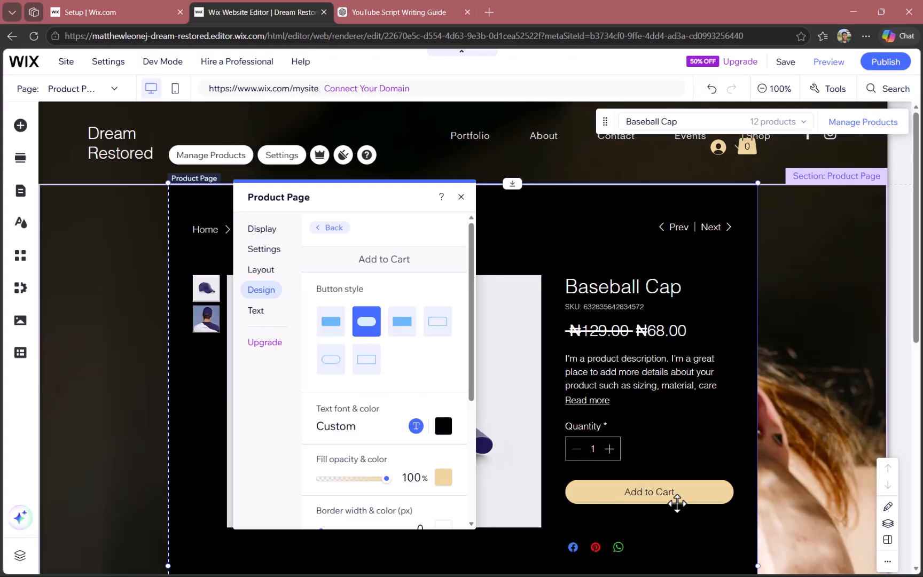
click(366, 361)
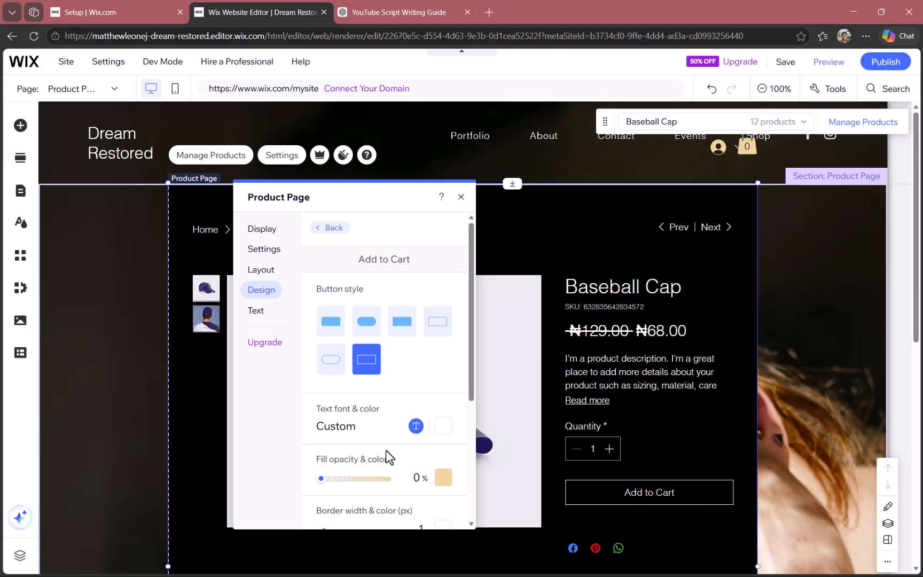
click(331, 359)
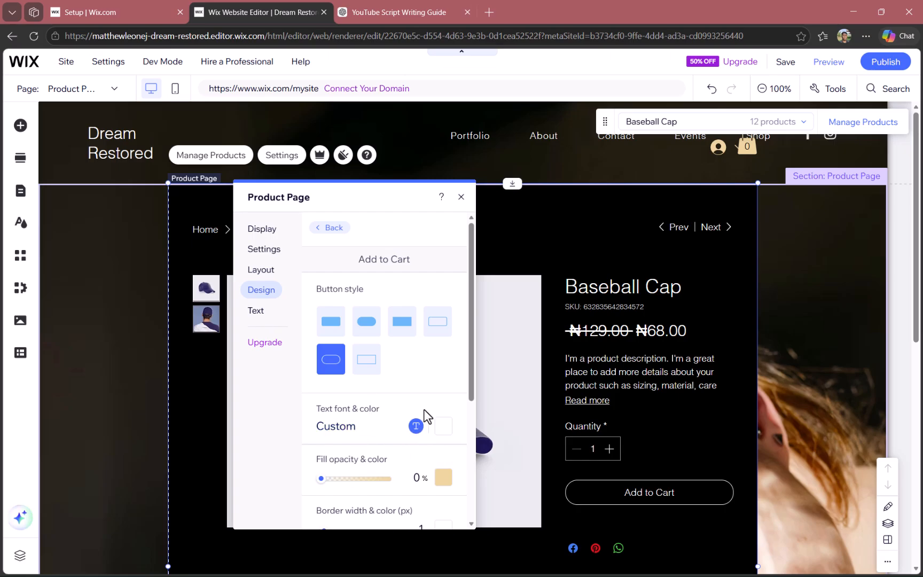
scroll(442, 447, down, 3)
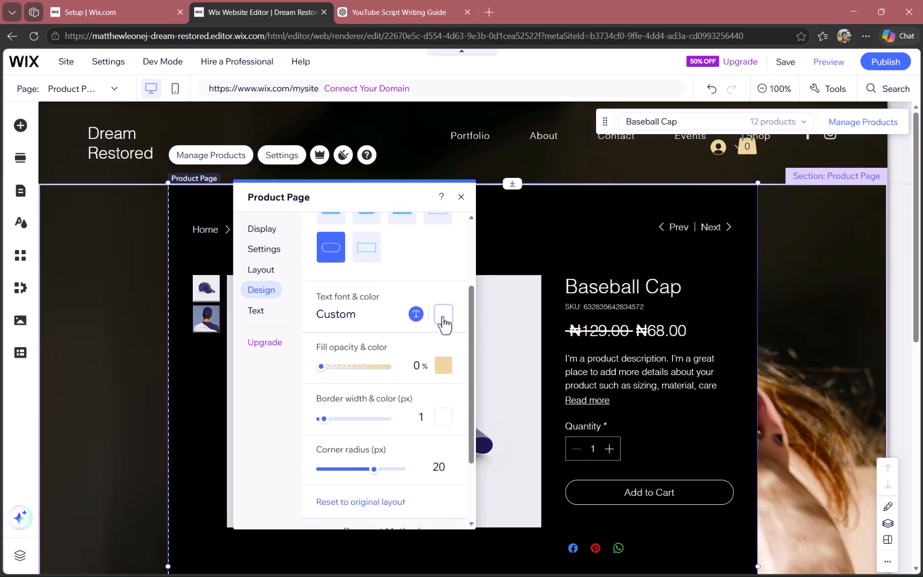
Set the Add to Cart button's text color to red #E21C21 and close the Product Page design settings
click(442, 318)
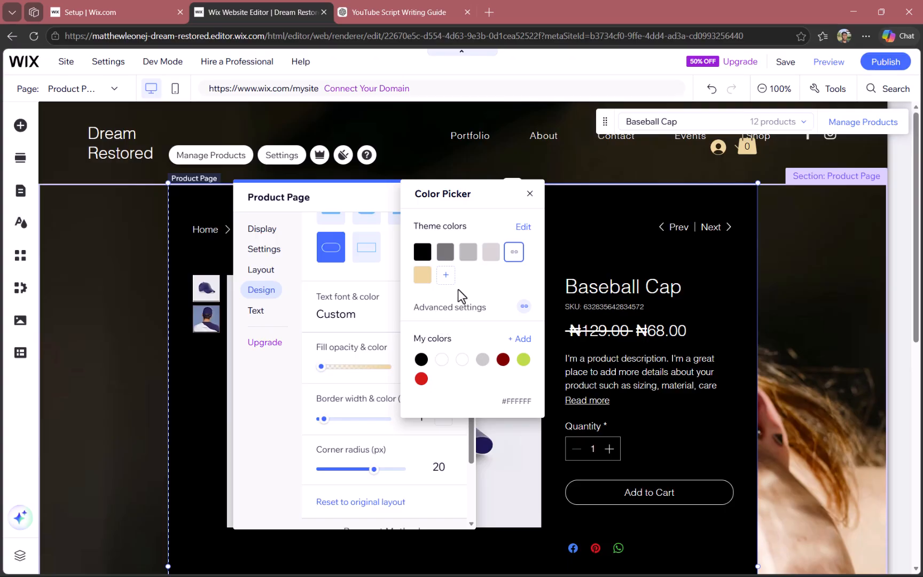
click(423, 275)
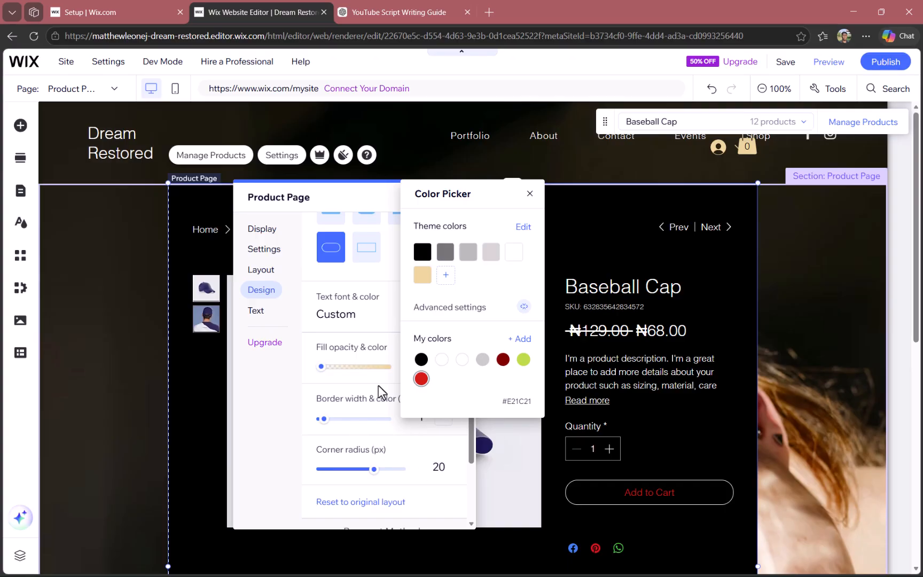
click(255, 437)
scroll(426, 416, down, 2)
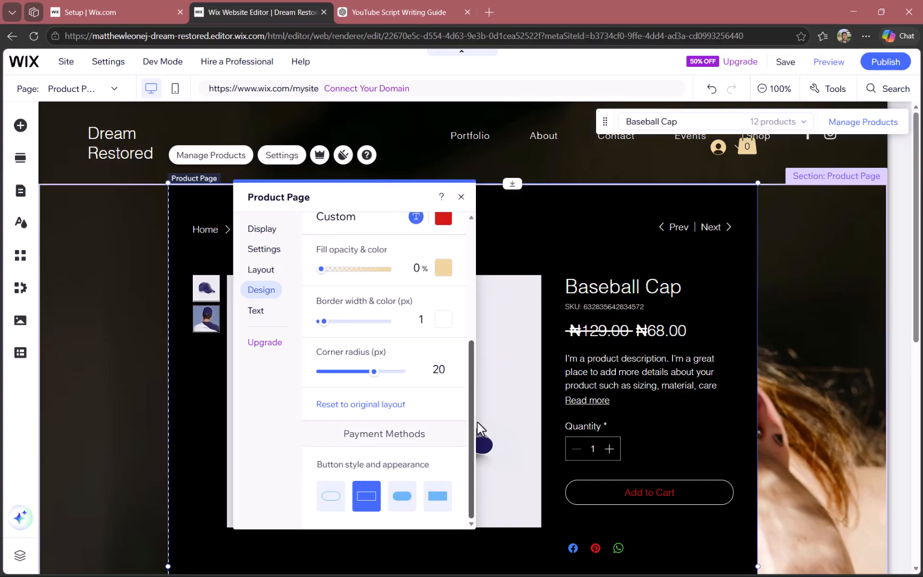
drag(472, 421, 510, 198)
click(329, 228)
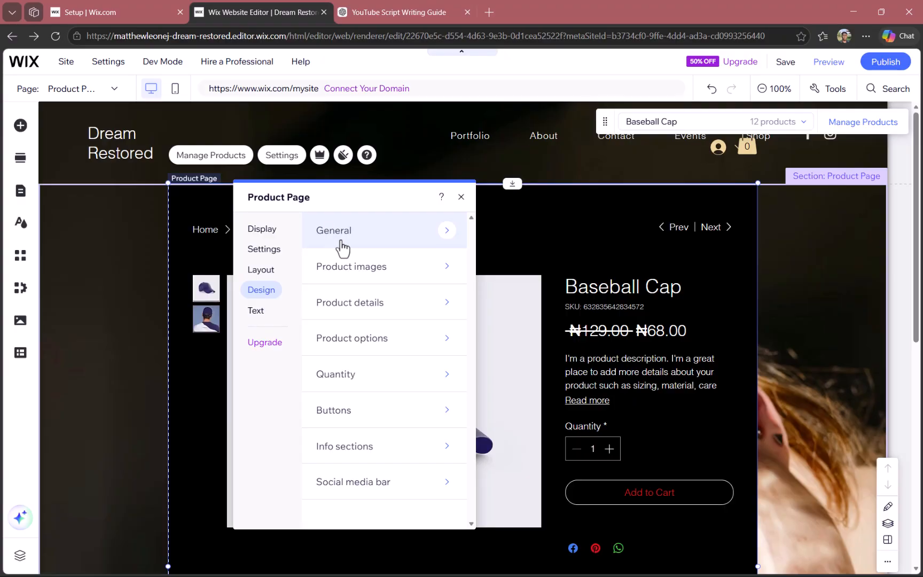
click(461, 197)
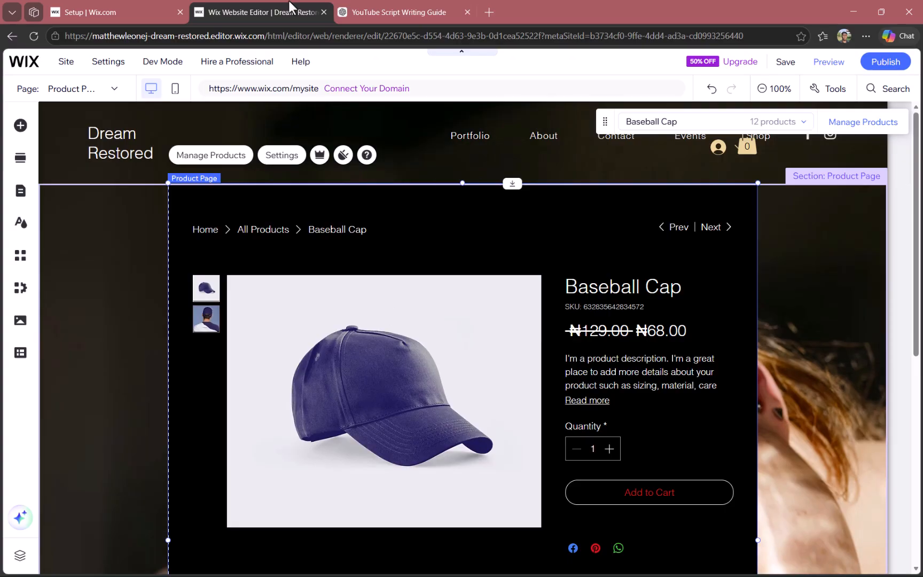
Open the store's product list from the Product Page element and open the Baseball Cap for editing
click(250, 156)
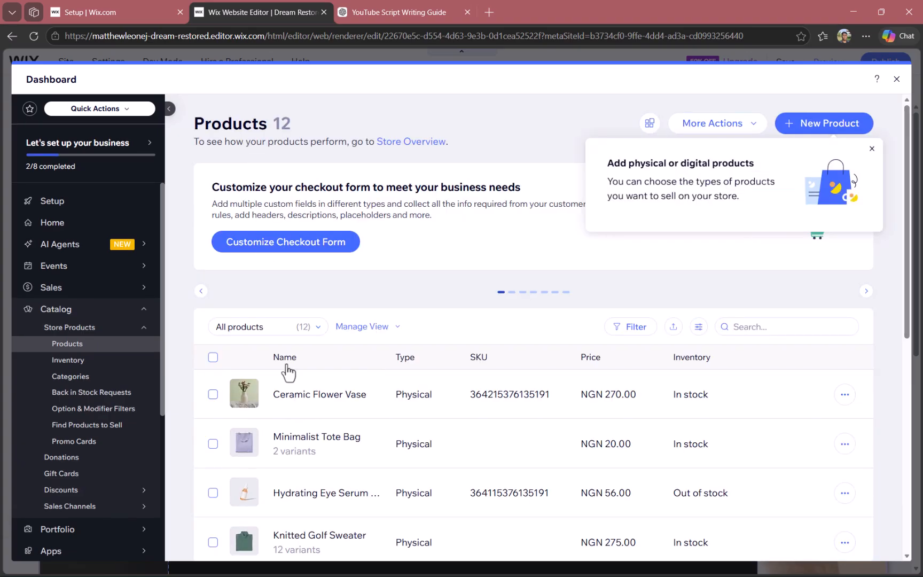
scroll(488, 395, down, 8)
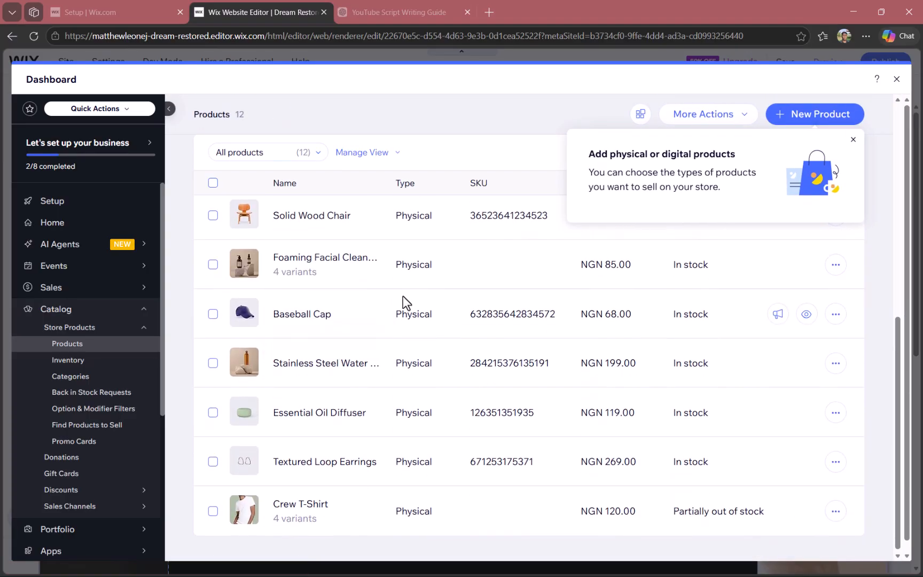
click(836, 316)
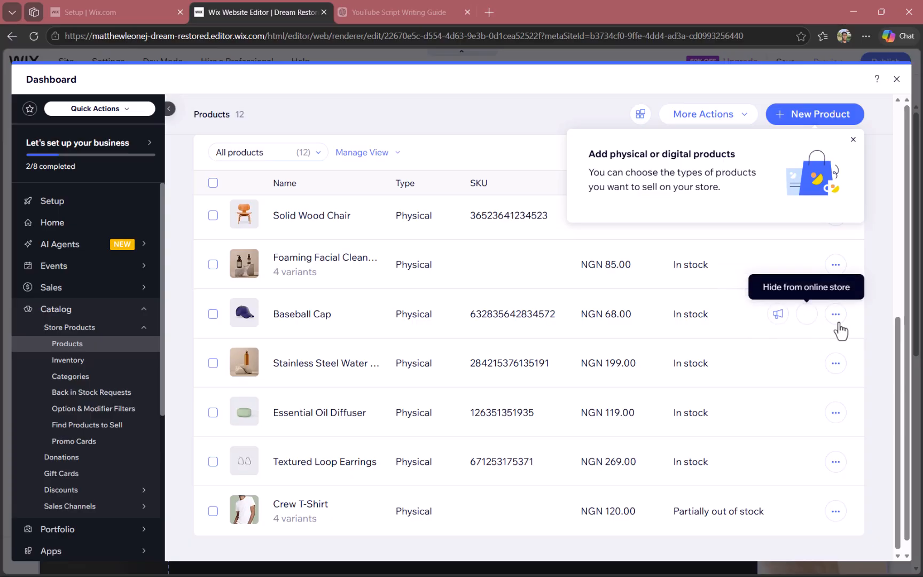
click(836, 314)
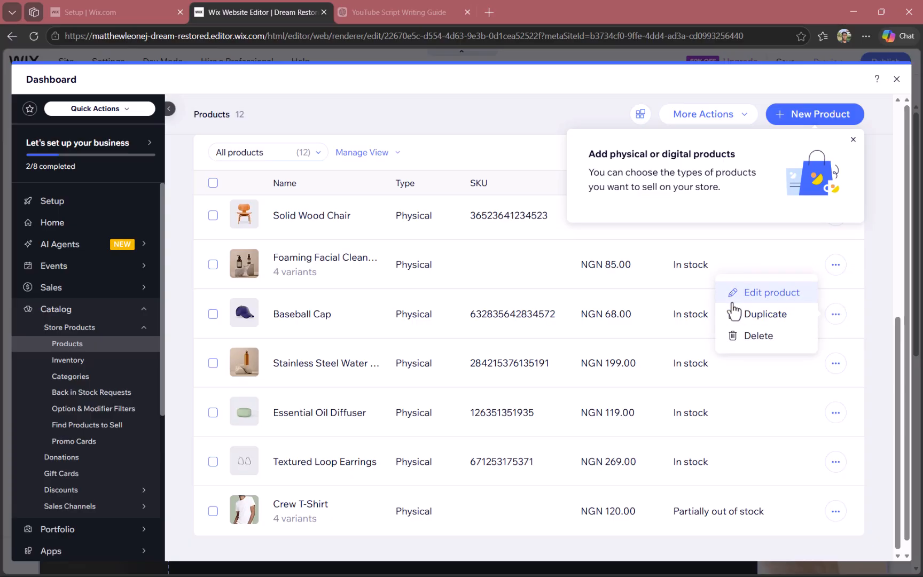
click(735, 313)
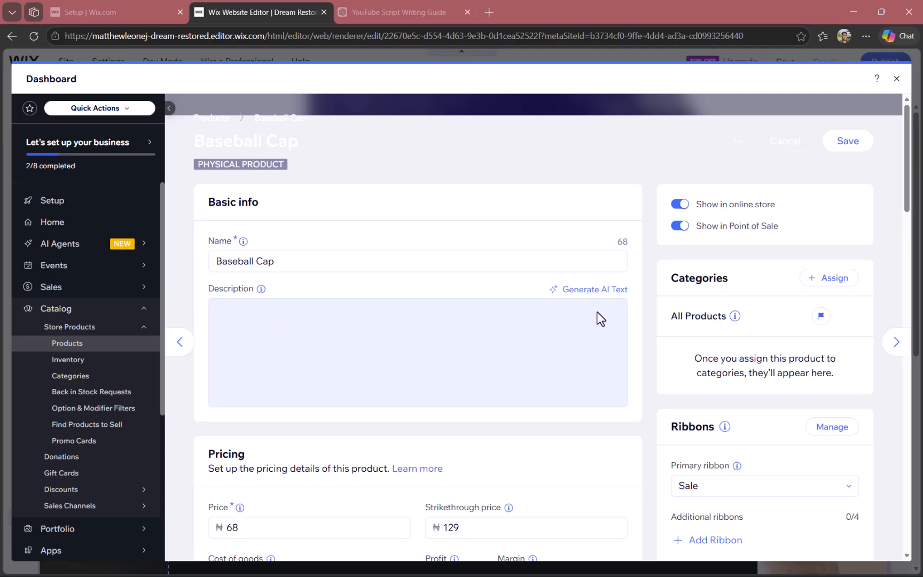
Generate an AI description for the Baseball Cap from "handmade and authentic" and use the Professional version
click(594, 291)
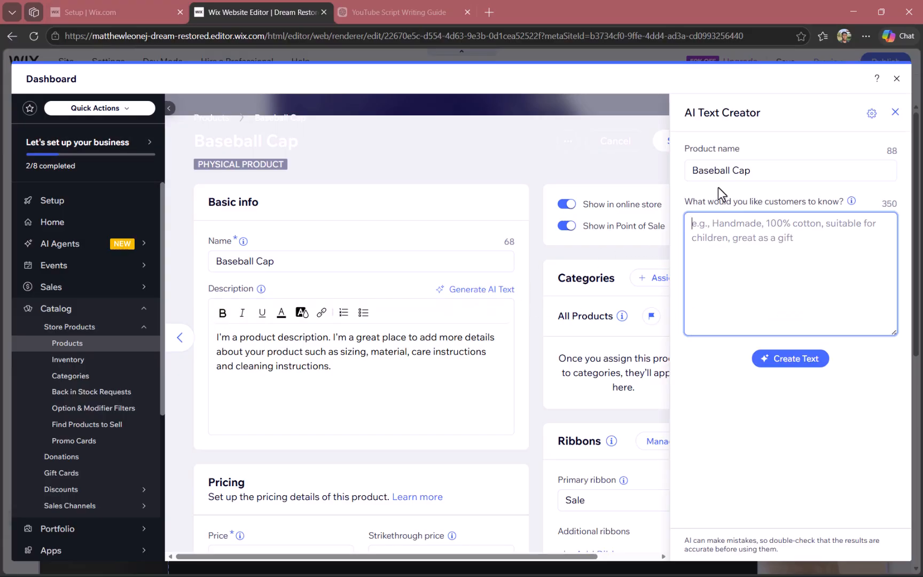
mouse_move(849, 206)
text(h)
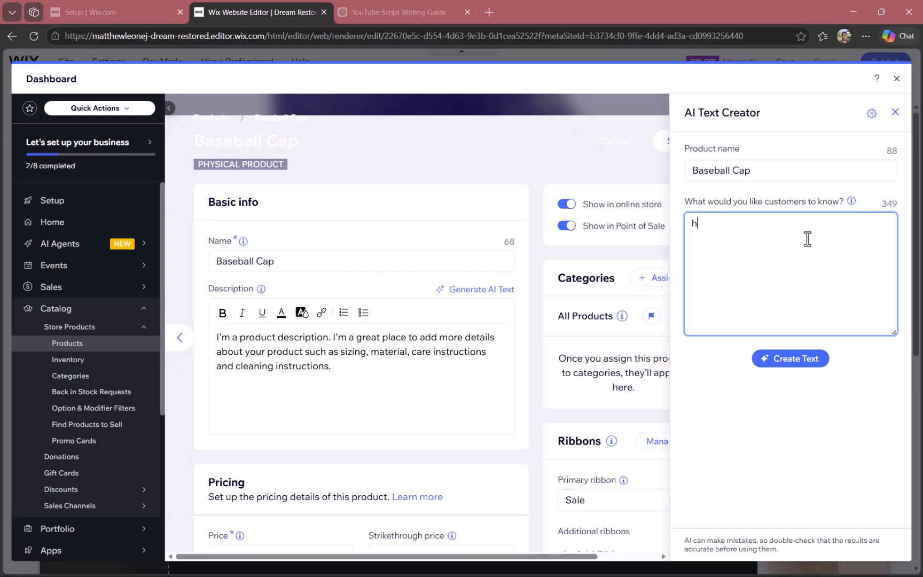
text(andmade and aut)
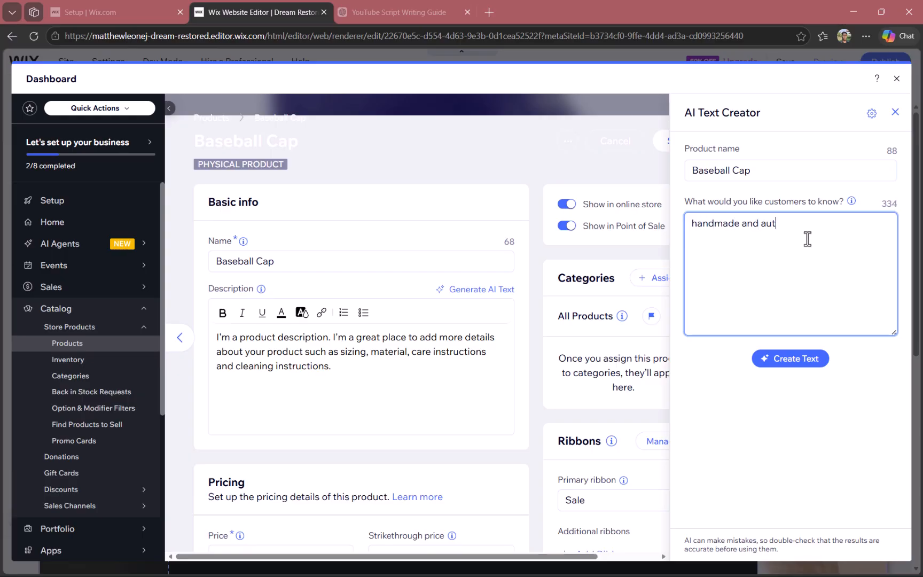
text(hengtic)
click(811, 365)
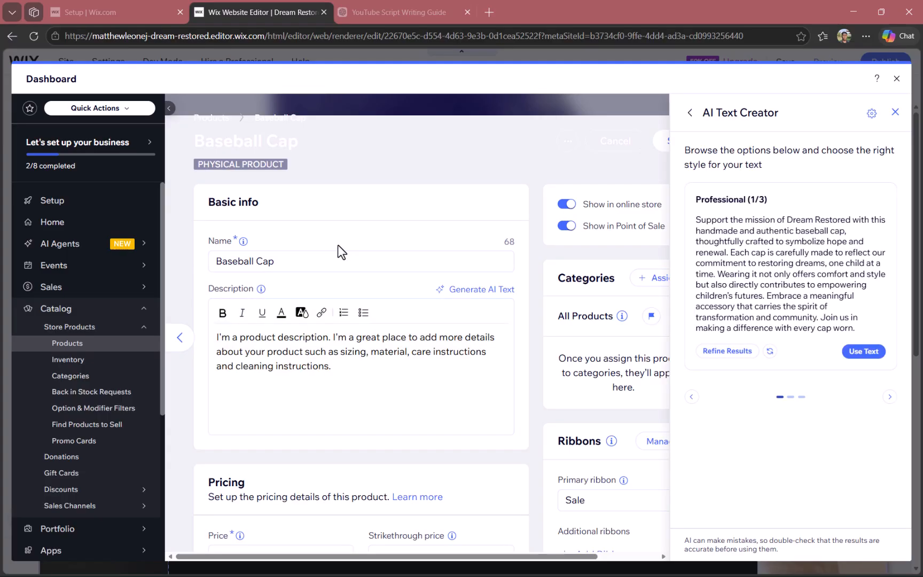
click(864, 352)
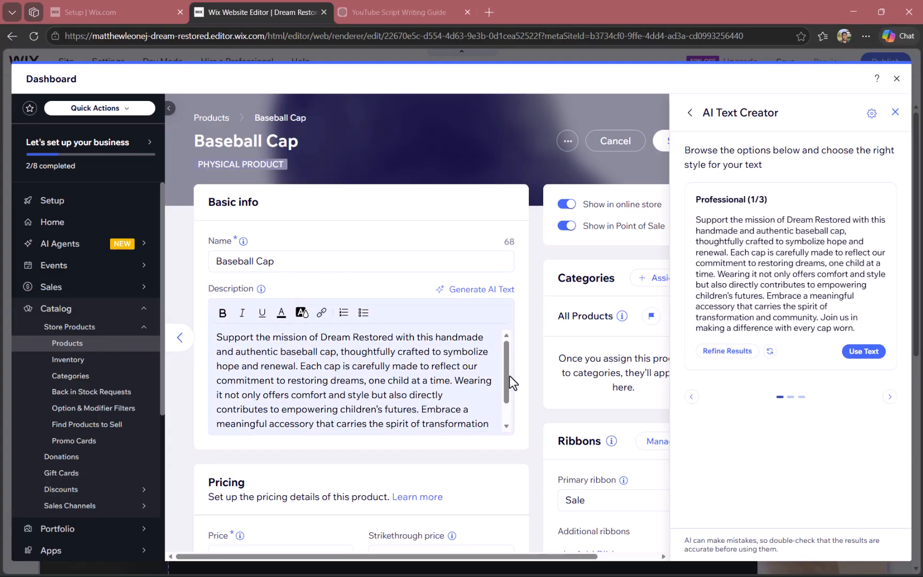
scroll(453, 398, down, 2)
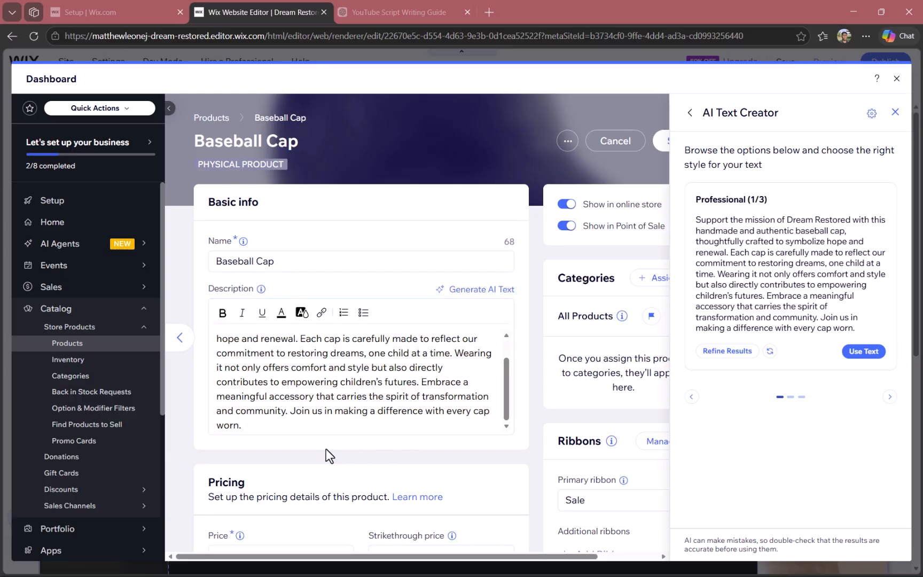
Set the Baseball Cap's price to 120000 and its strikethrough price to 130000
scroll(326, 448, down, 4)
click(278, 339)
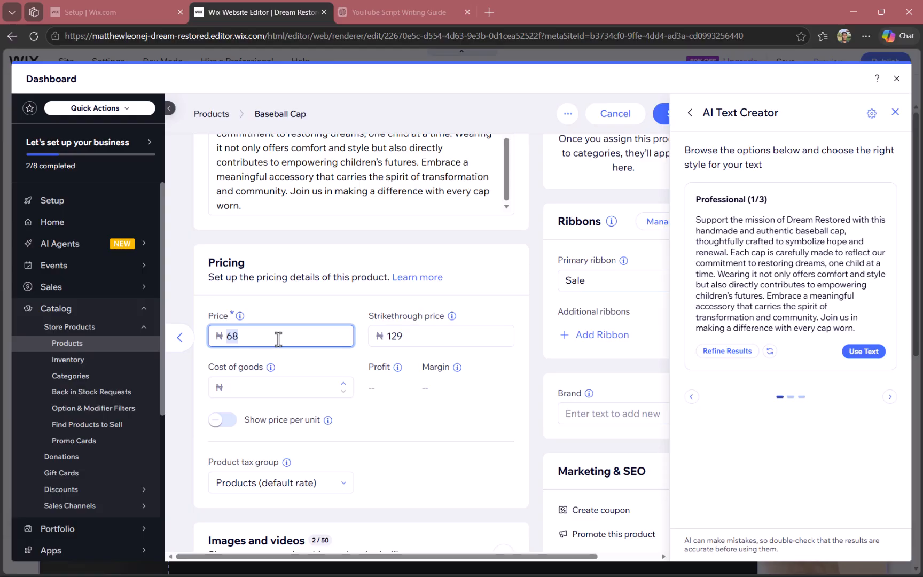
text(120000)
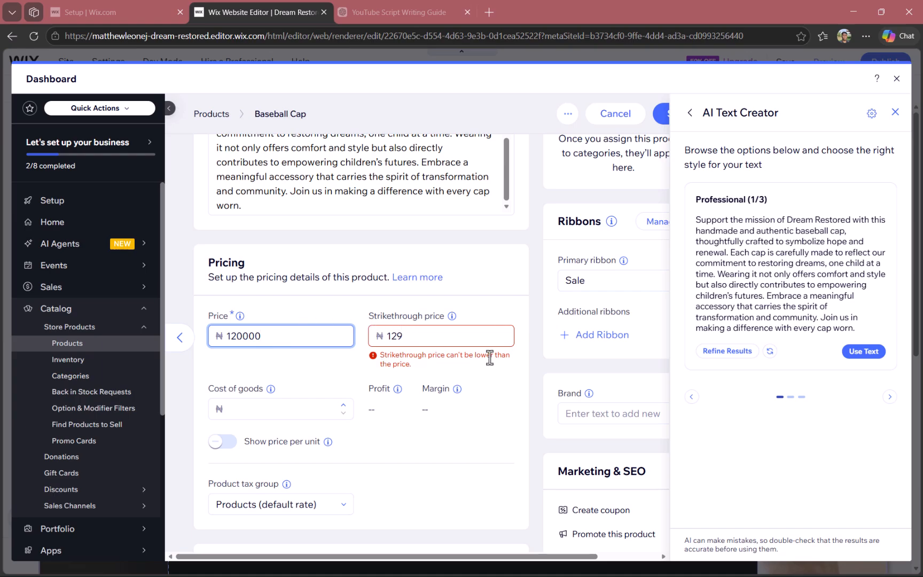
double_click(441, 342)
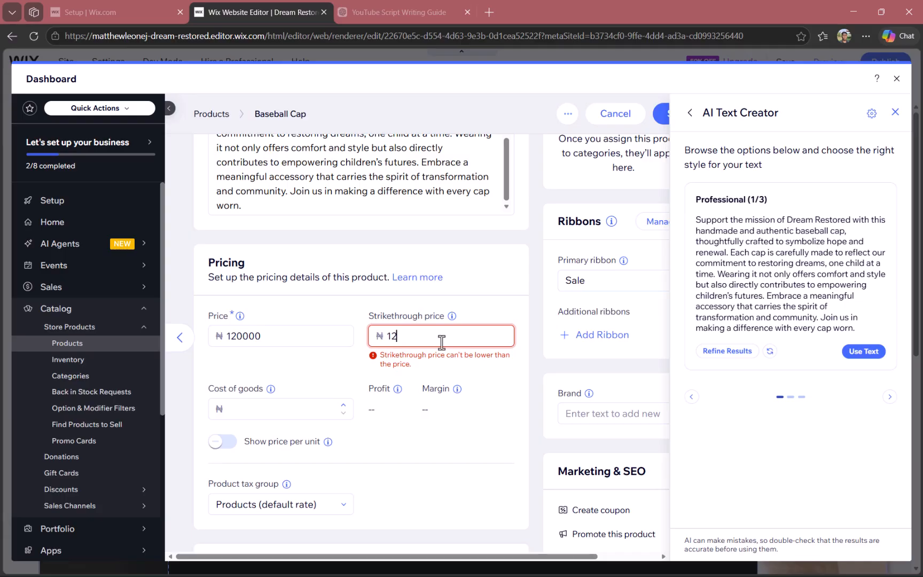
text(130000)
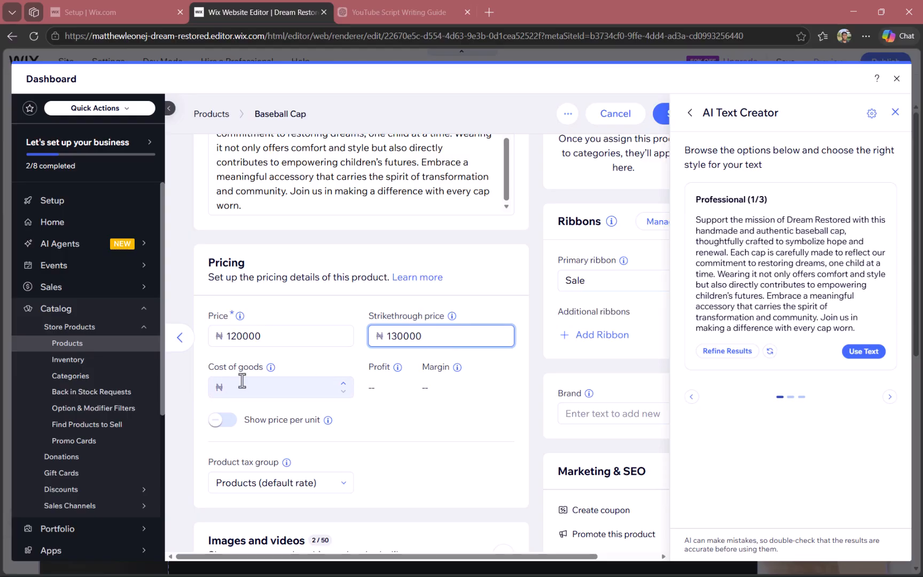
Enable showing the price per unit with a base unit of 100 g, and check the help for the total units
click(214, 424)
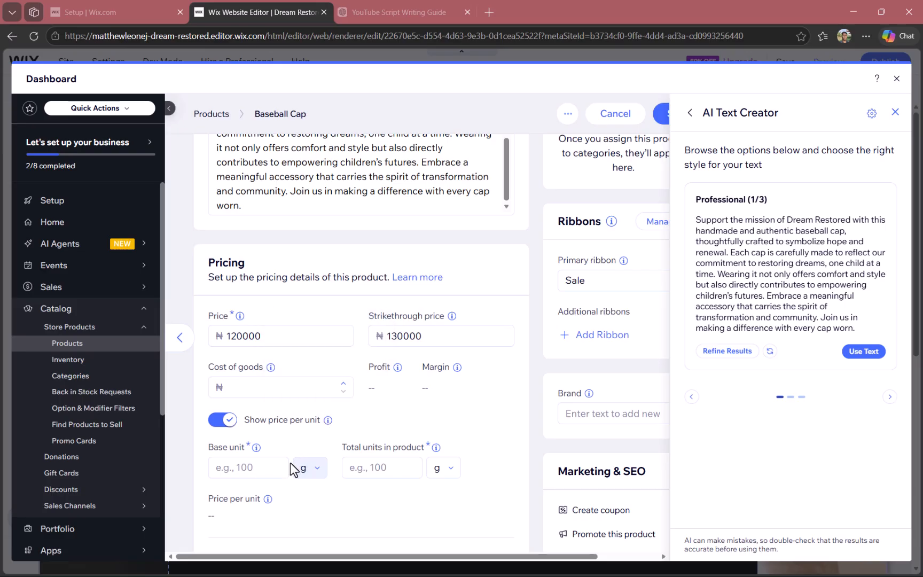
click(237, 466)
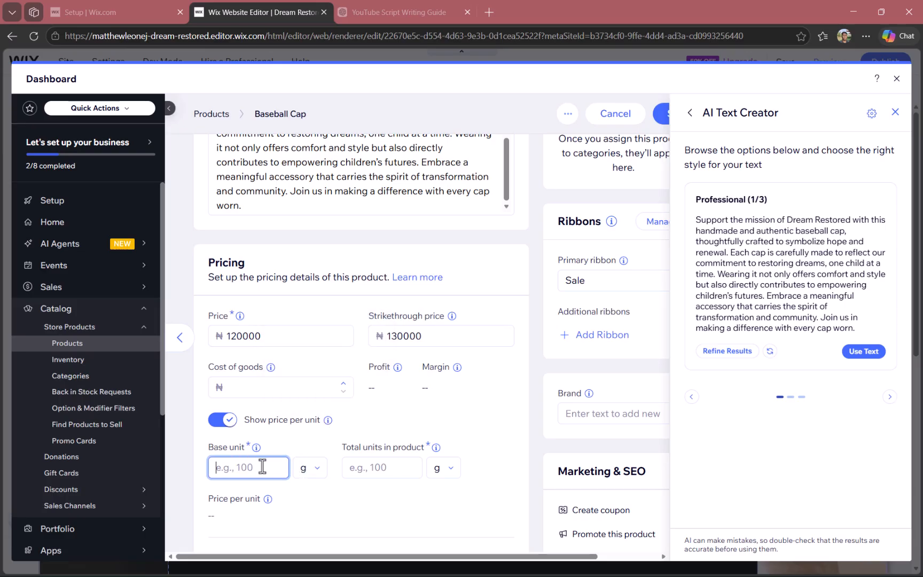
text(10)
mouse_move(255, 450)
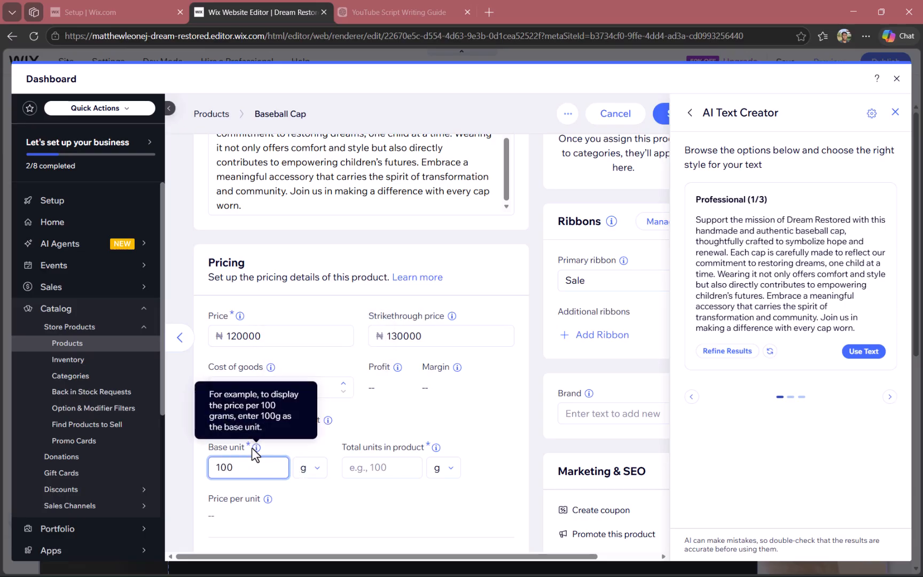
click(398, 466)
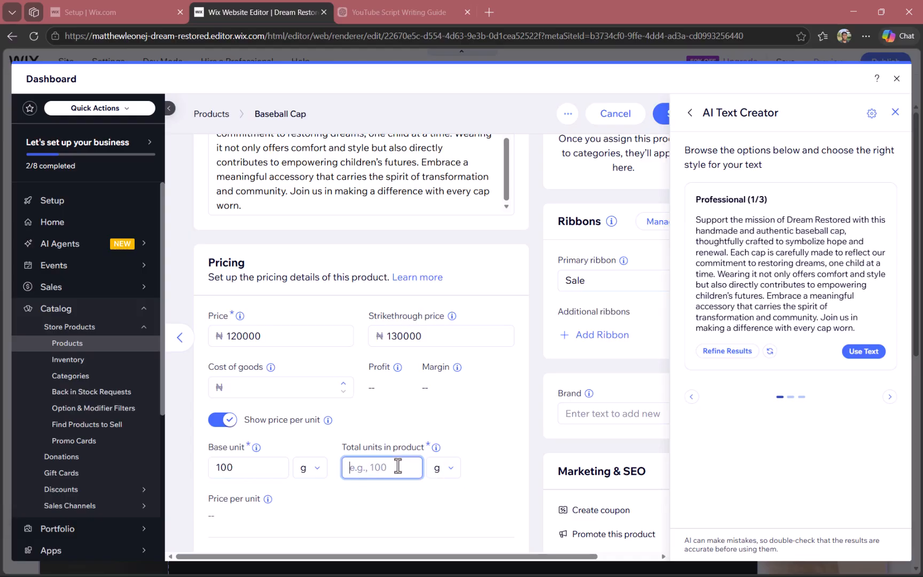
mouse_move(432, 451)
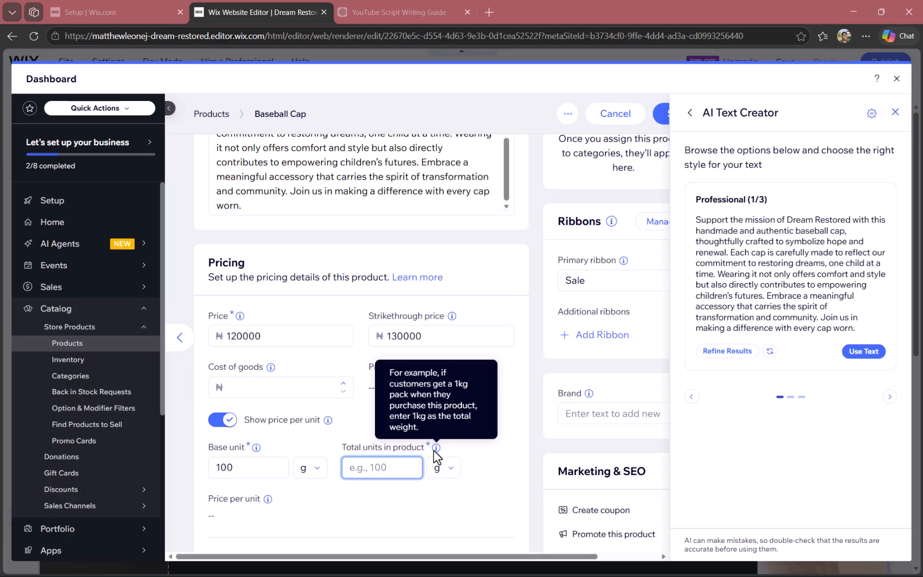
click(405, 512)
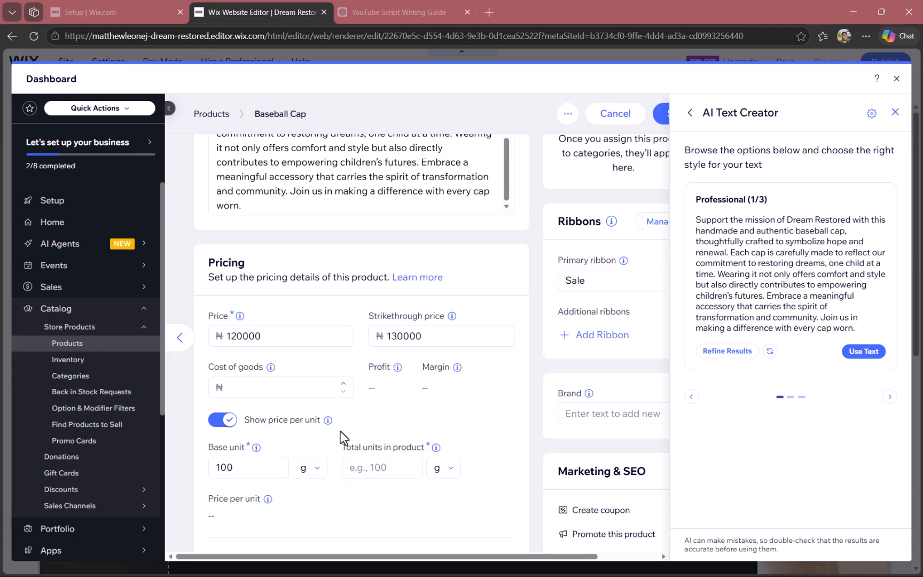
Look through the site files and upload sources for adding a product image, and close them without adding media
scroll(323, 434, down, 7)
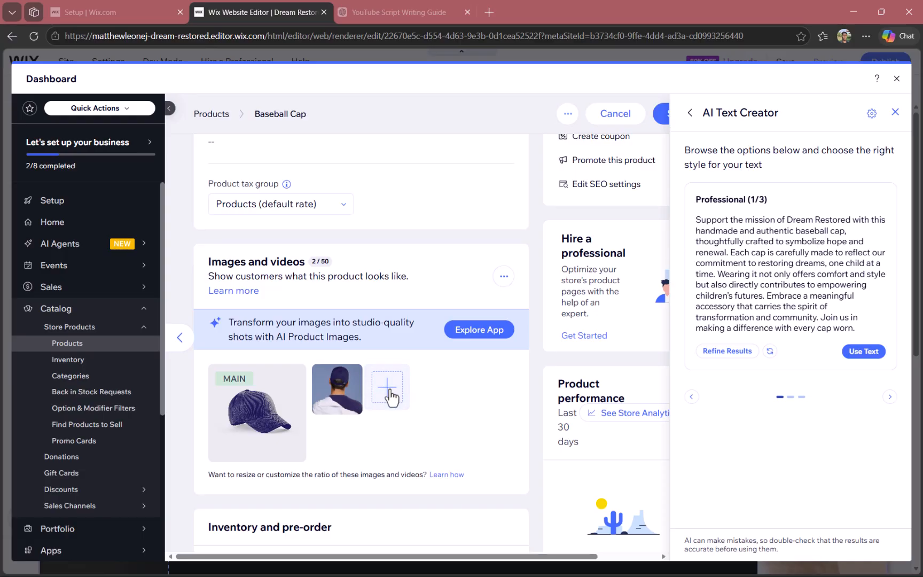
click(390, 389)
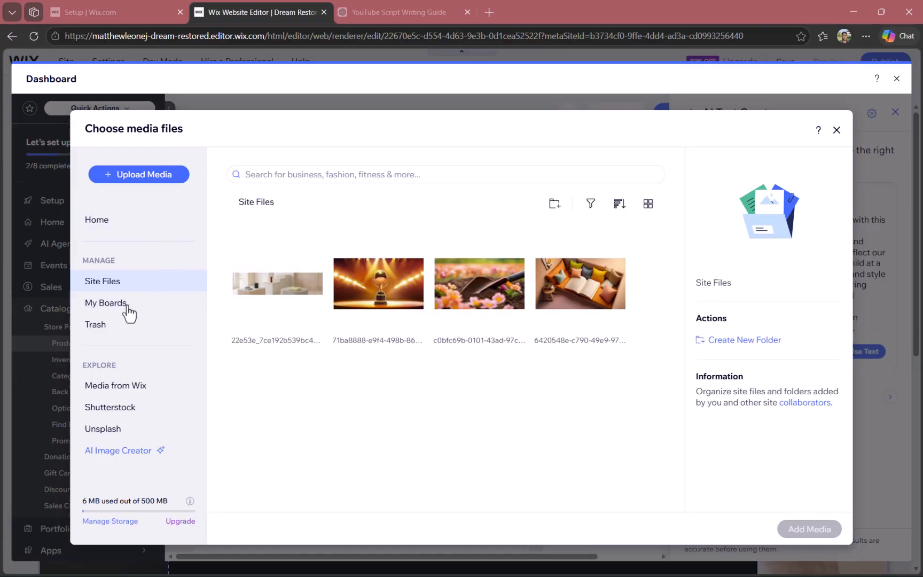
click(144, 176)
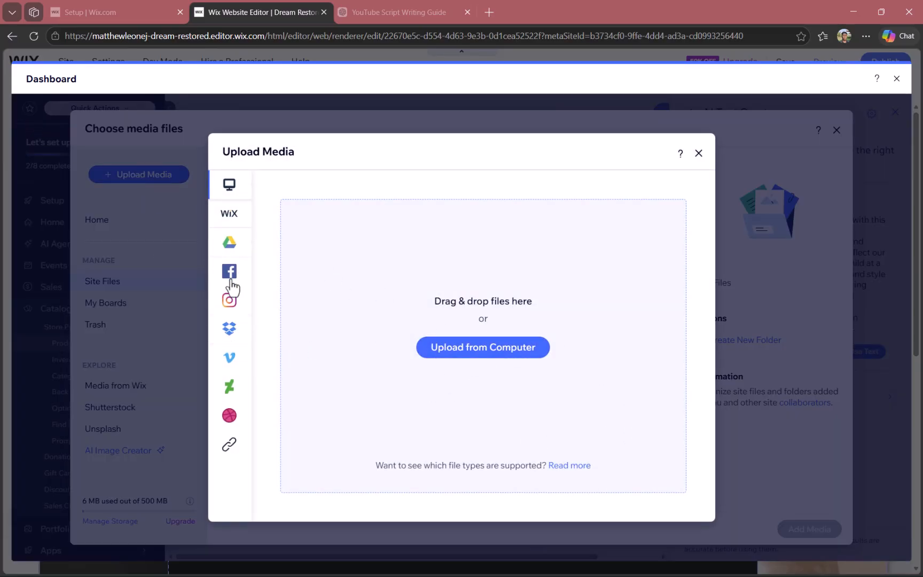
mouse_move(255, 353)
click(699, 154)
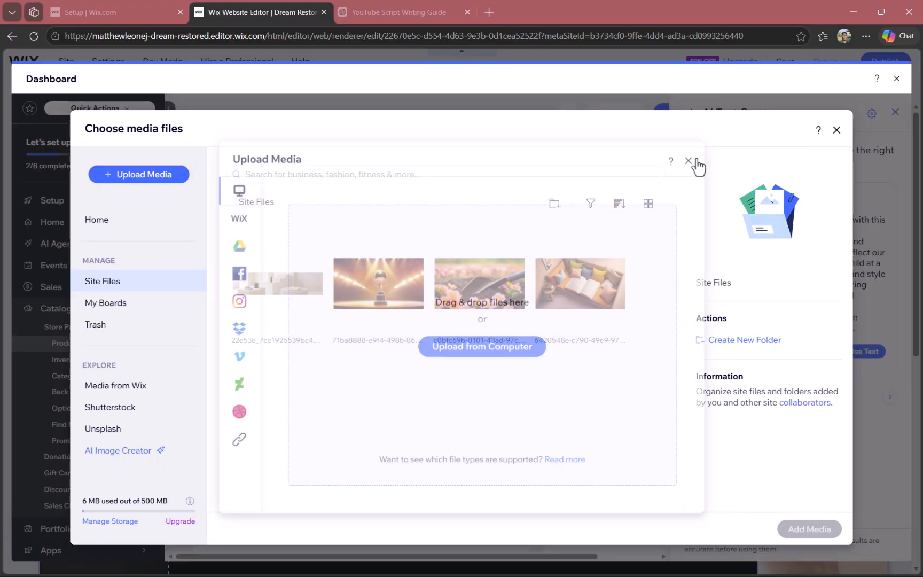
click(836, 130)
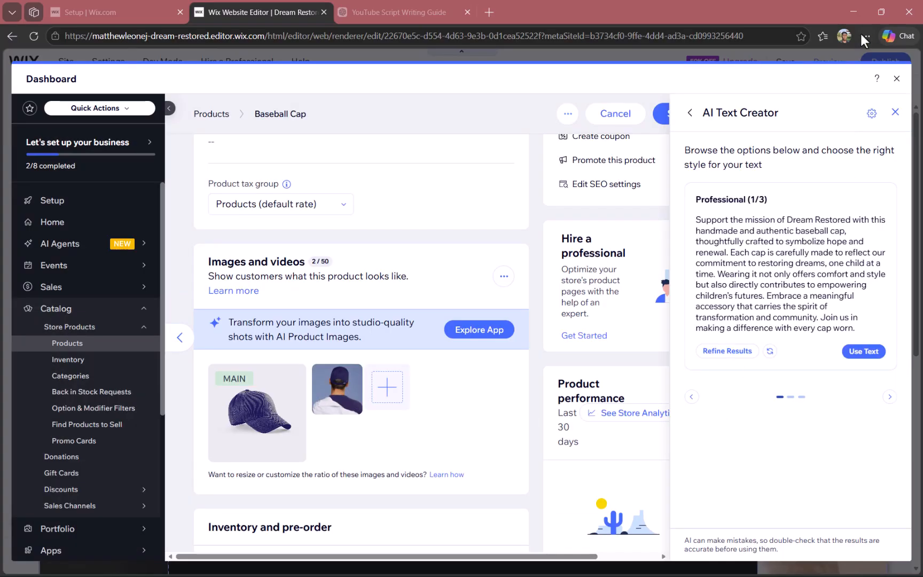
Close the AI Text Creator and review the pricing and images sections of the Baseball Cap product
click(894, 113)
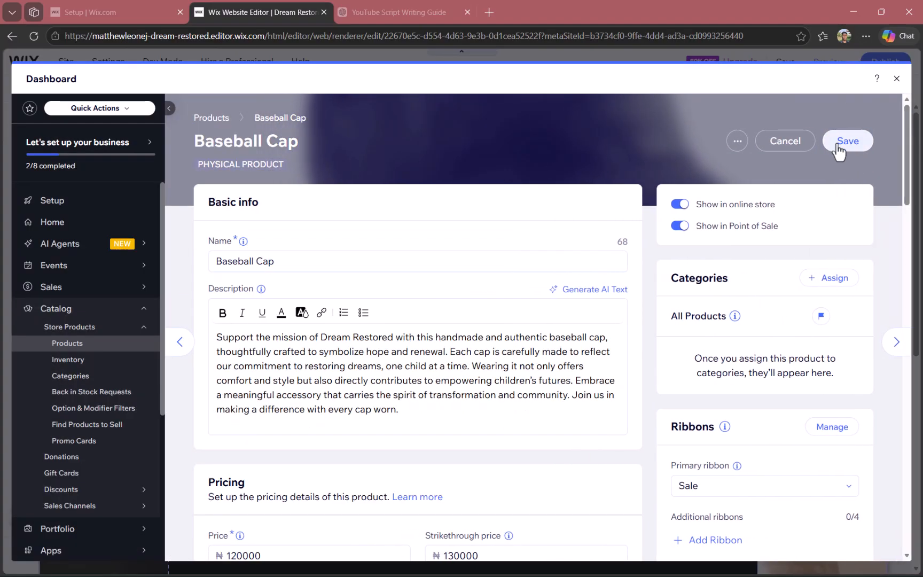
scroll(839, 147, down, 10)
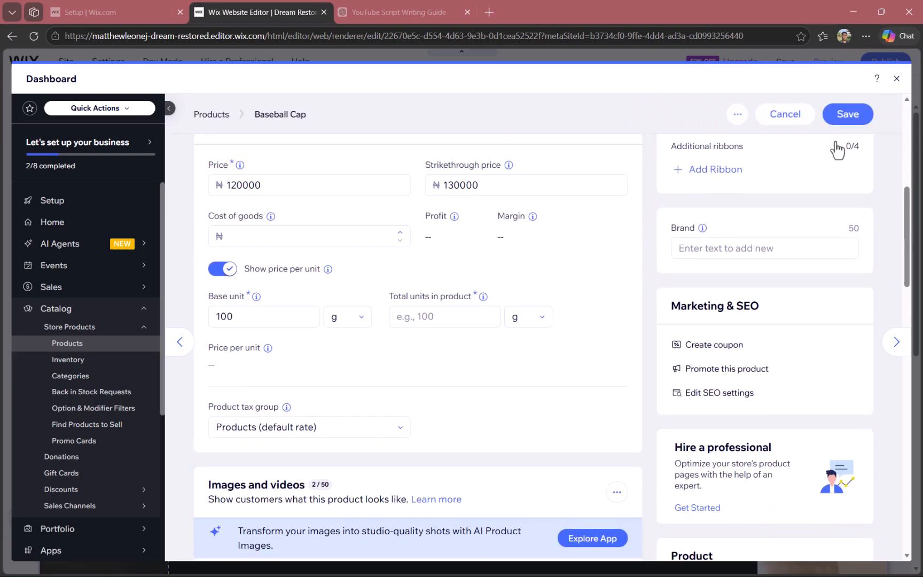
scroll(422, 203, up, 1)
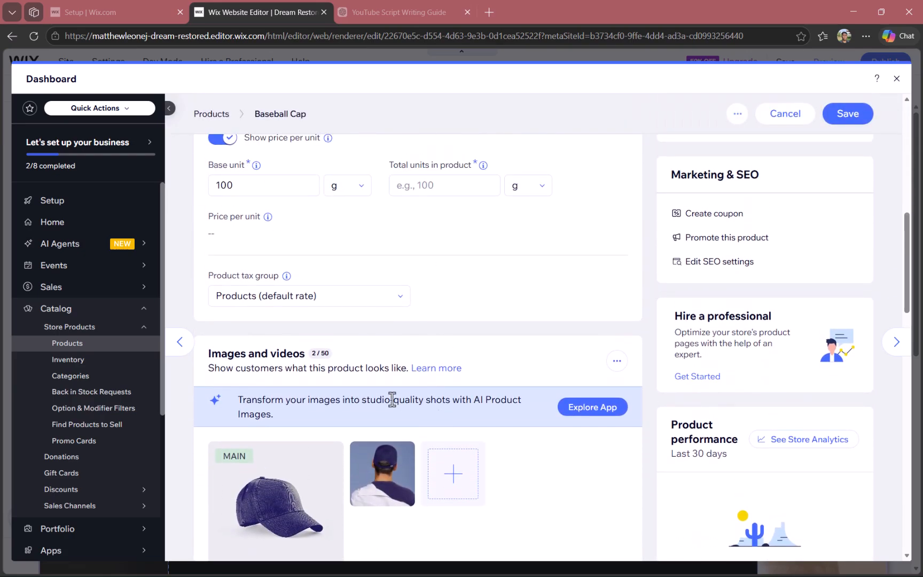
scroll(778, 349, down, 1)
scroll(737, 439, down, 1)
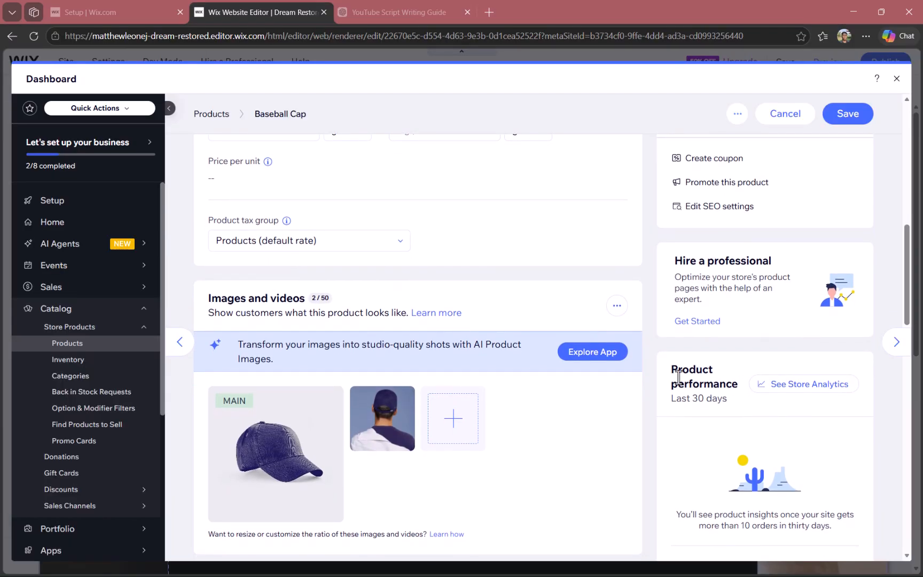
Check the available primary ribbon options for the Baseball Cap, keeping Sale as the primary ribbon
scroll(725, 371, up, 1)
scroll(746, 279, up, 1)
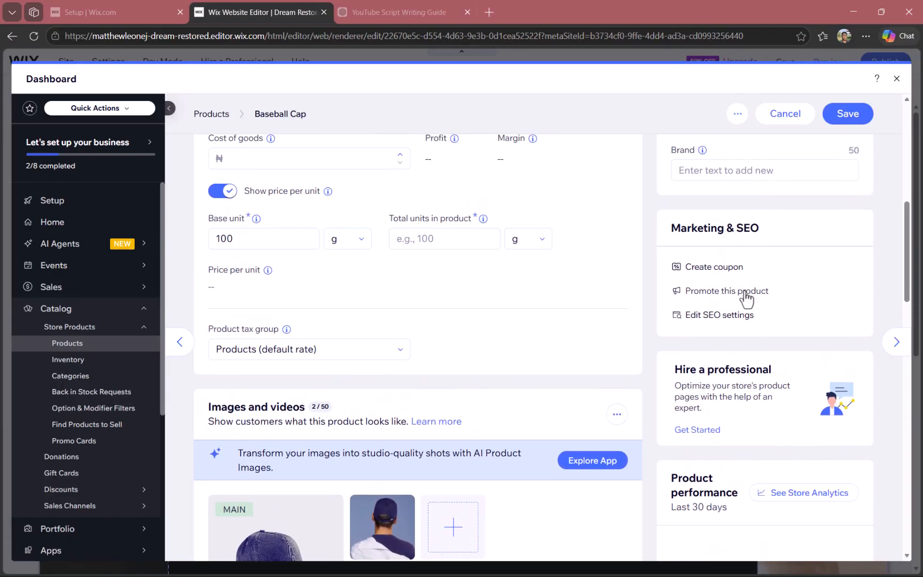
scroll(719, 366, up, 3)
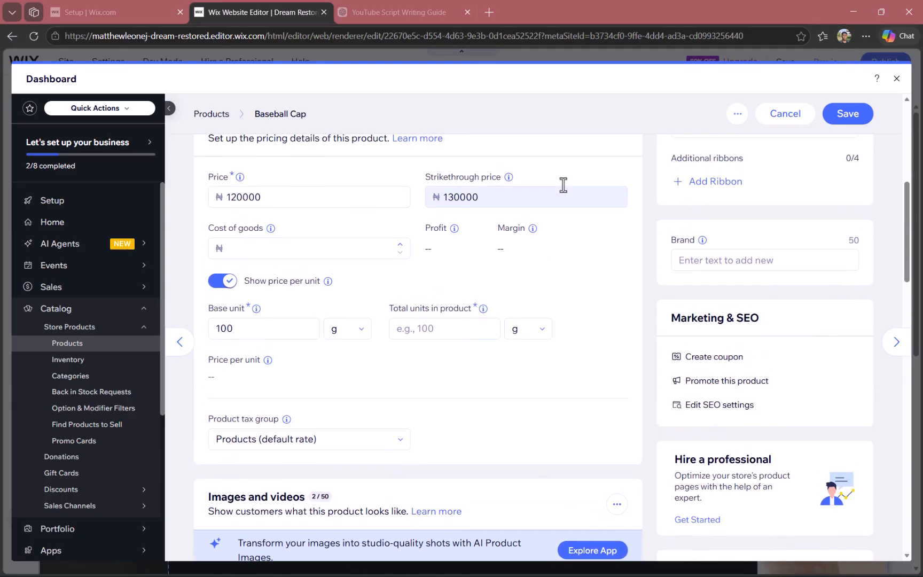
scroll(750, 336, up, 1)
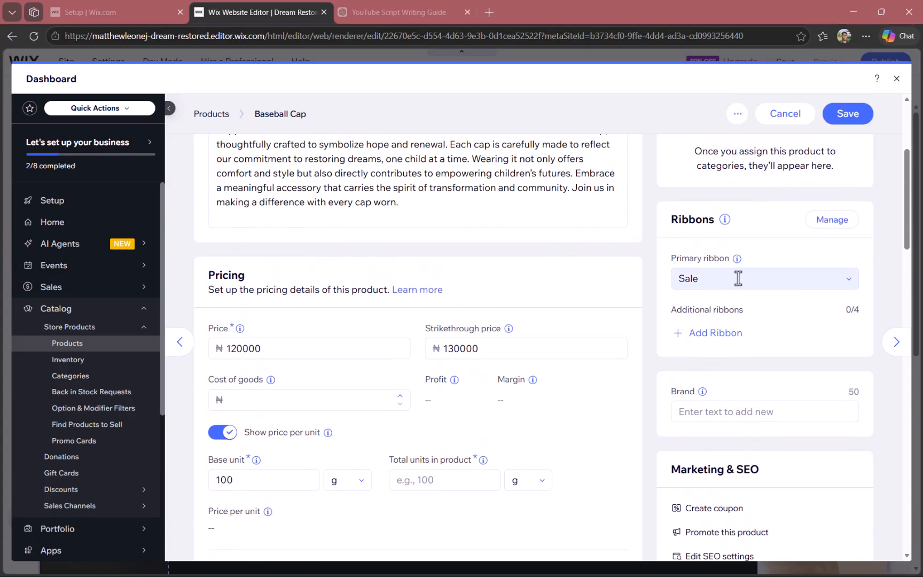
click(726, 279)
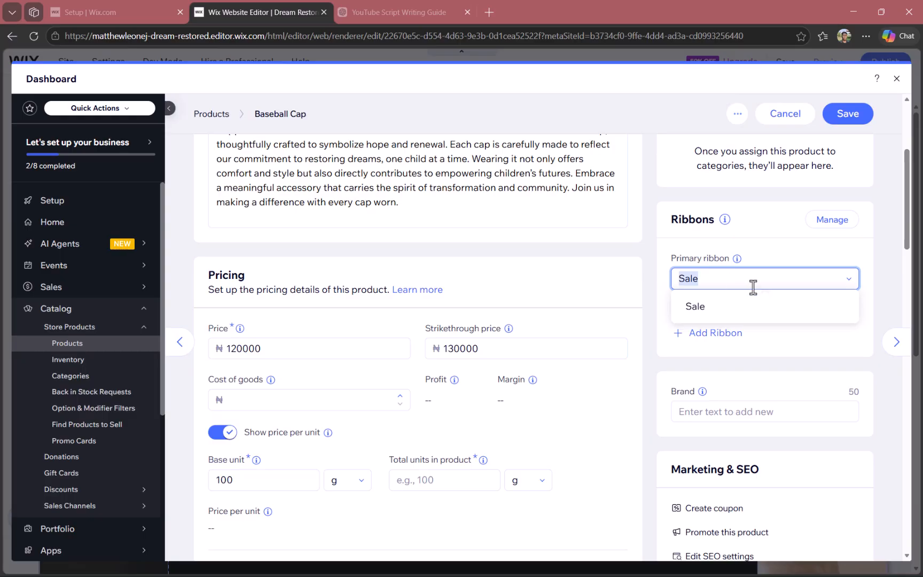
click(735, 273)
scroll(757, 241, up, 4)
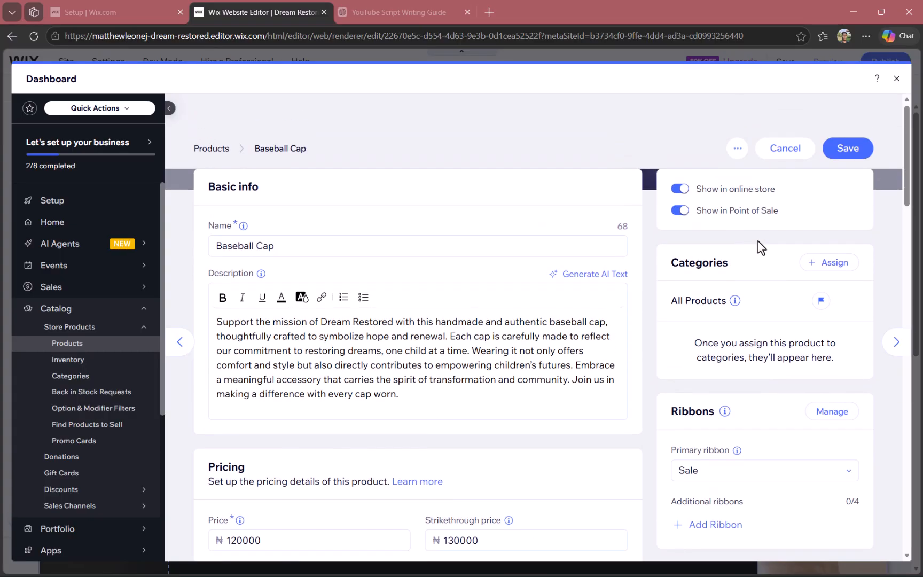
Turn off showing the price per unit, save the Baseball Cap product, and return to the site editor
click(847, 144)
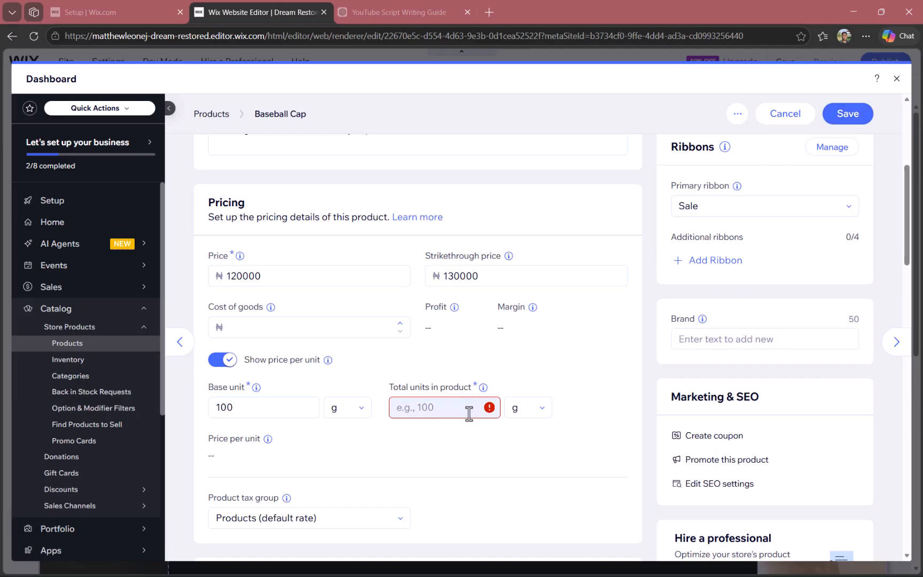
click(222, 359)
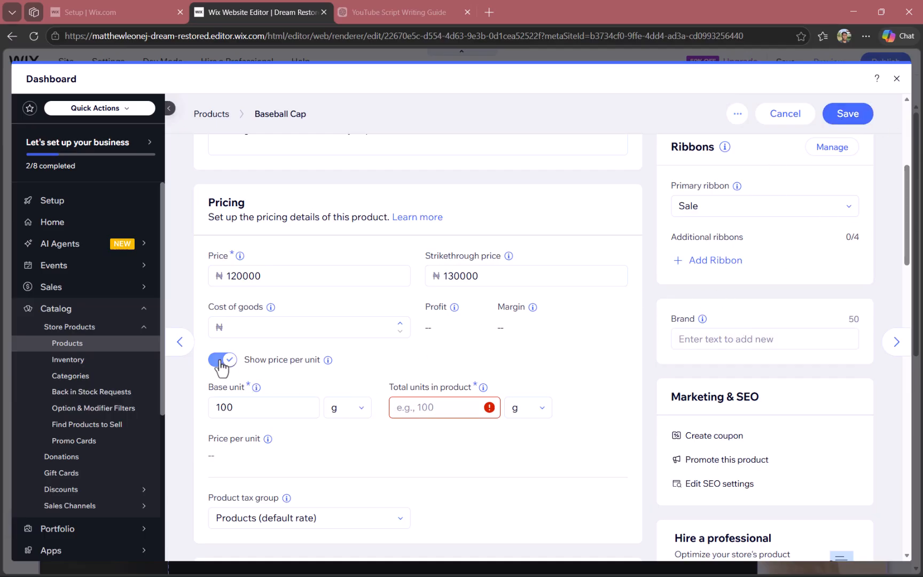
click(849, 116)
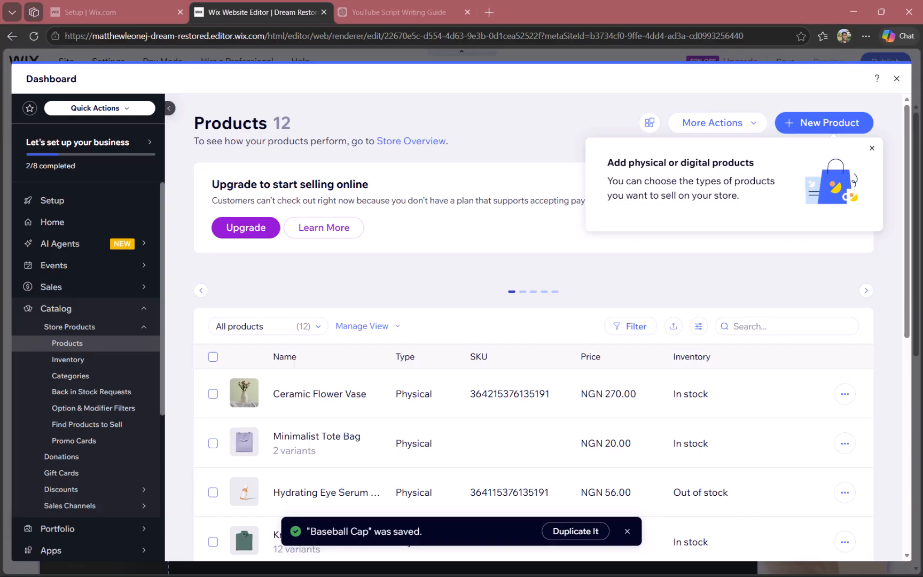
click(894, 80)
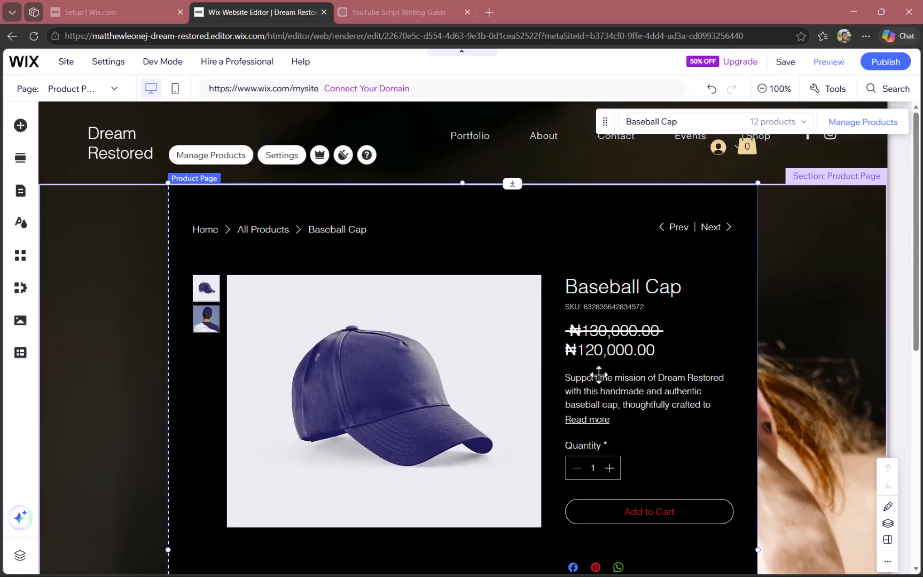
Check the Add to Cart button text in the Product Page's text settings, and close the settings without entering new text
click(603, 339)
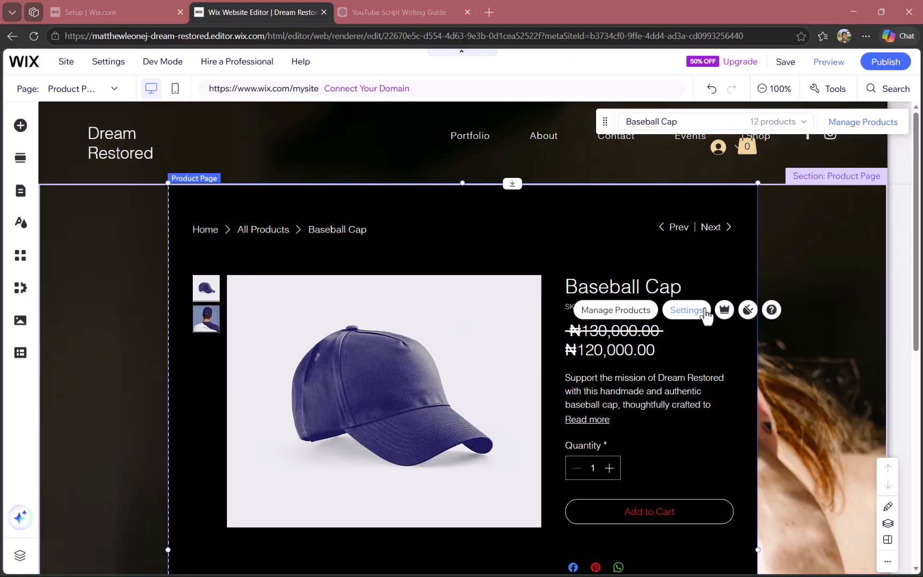
click(689, 309)
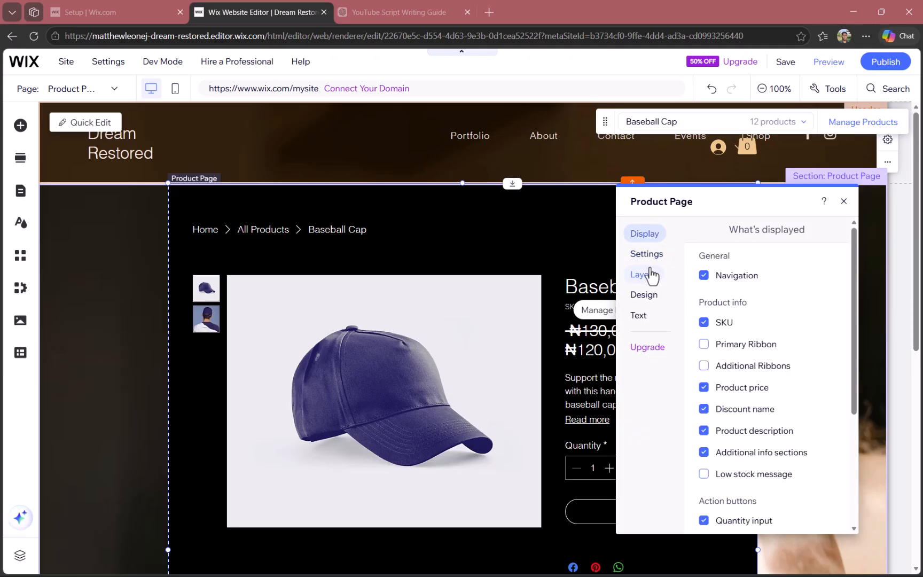
click(648, 314)
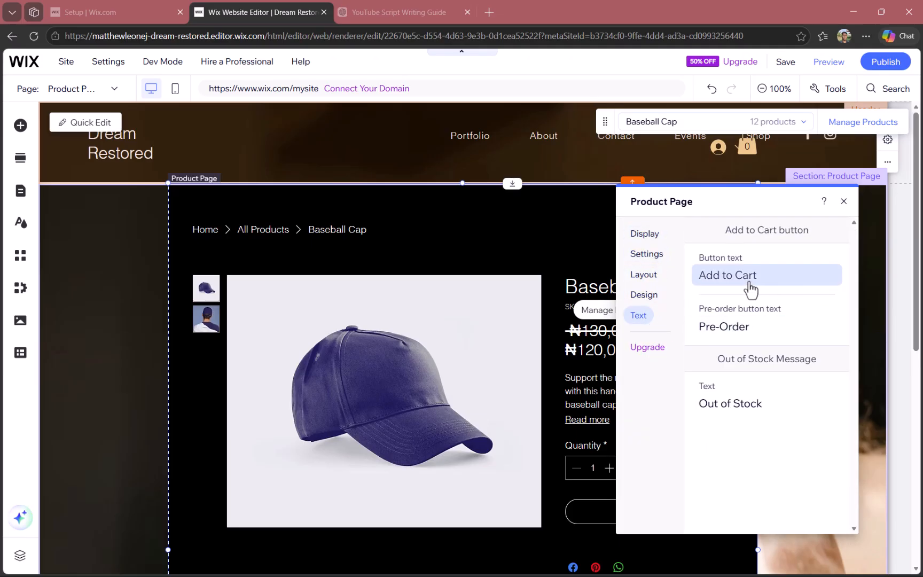
click(770, 284)
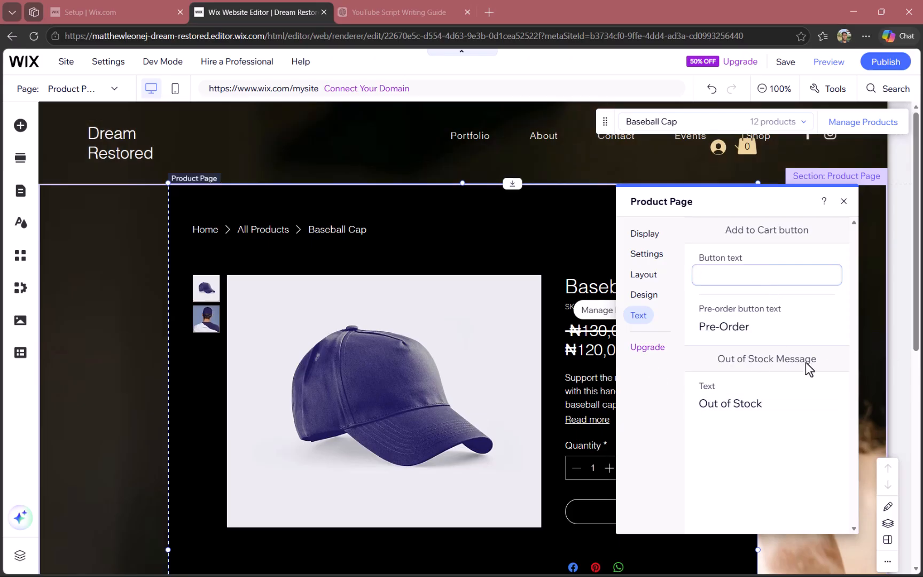
click(868, 395)
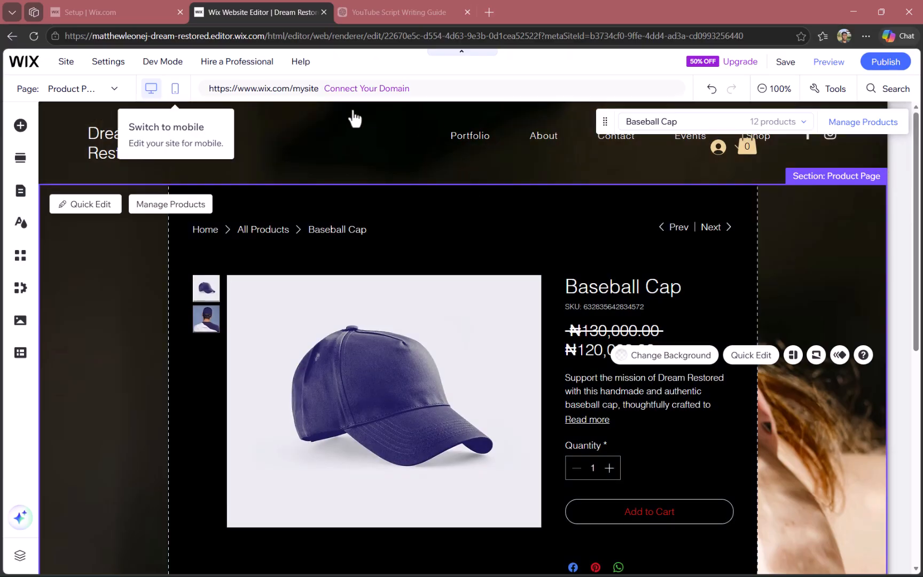
Switch the editor to the mobile version of the site and skip the introduction
click(172, 92)
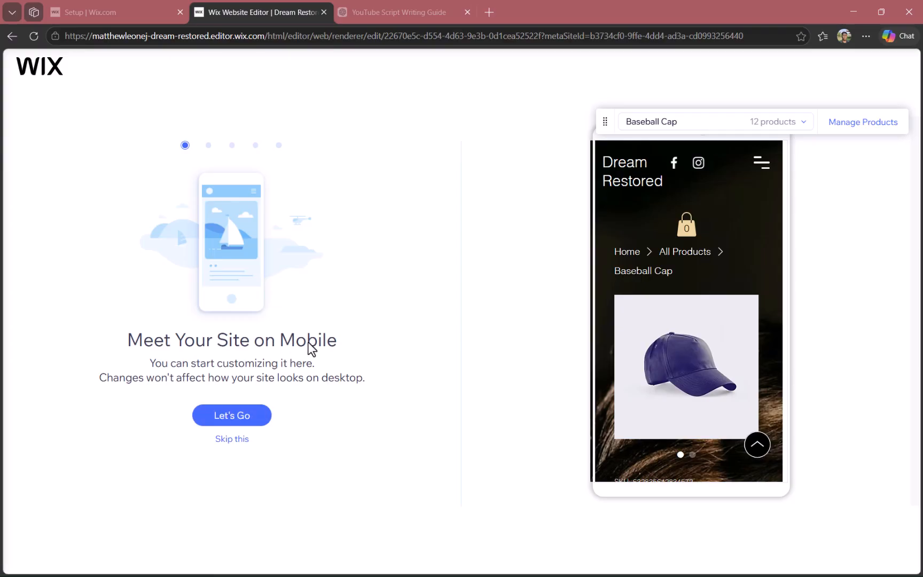
click(219, 440)
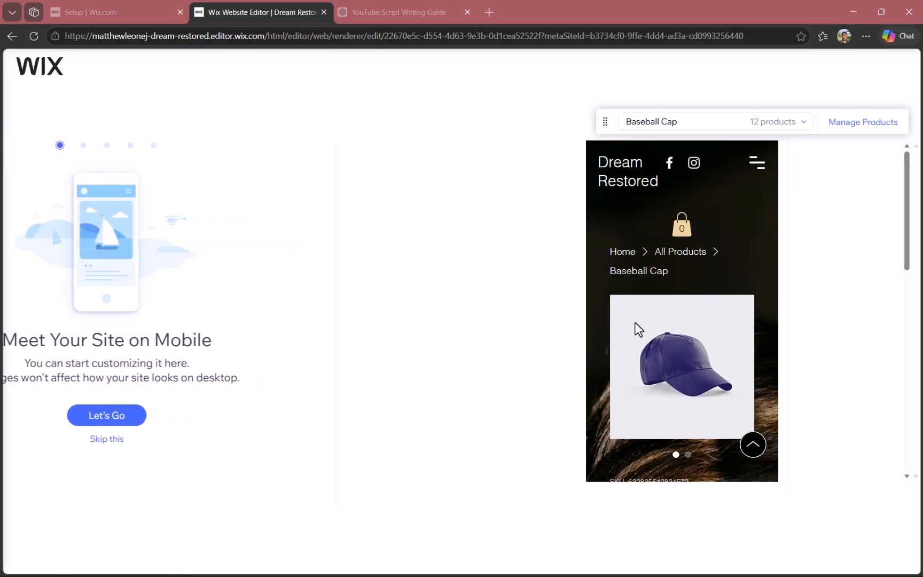
Examine the mobile Product Page layout of the Baseball Cap, from the image and prices to the description and product info
scroll(513, 300, down, 4)
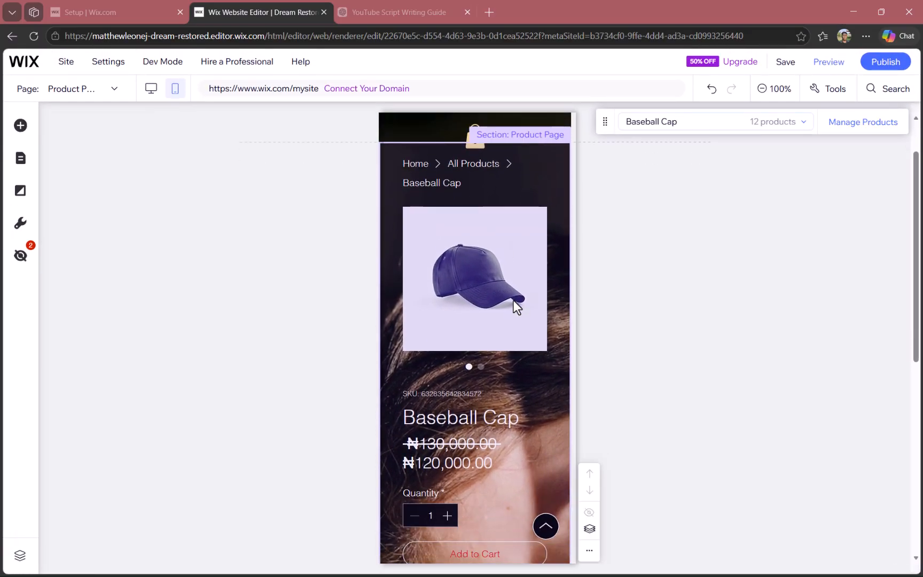
scroll(532, 422, up, 4)
scroll(532, 422, down, 5)
scroll(532, 421, up, 5)
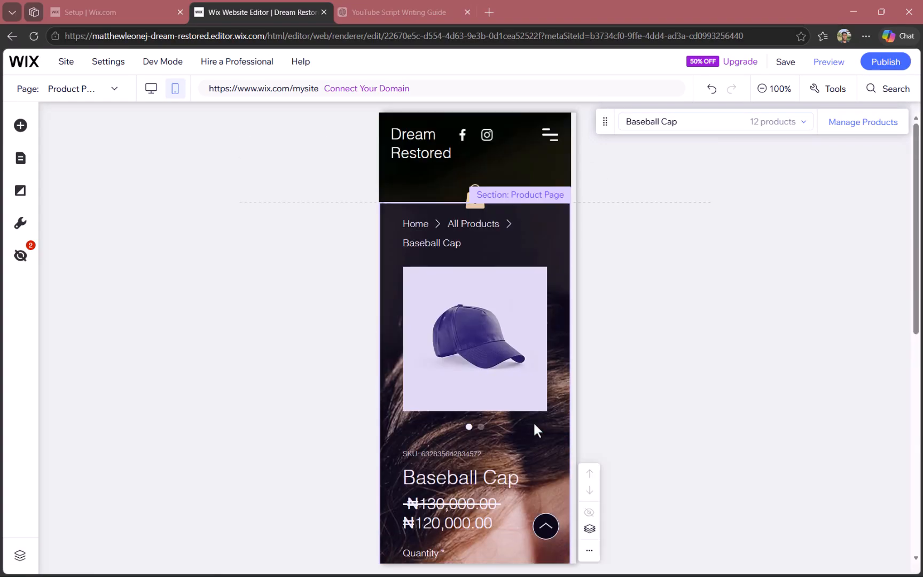
scroll(533, 422, down, 2)
scroll(535, 422, down, 2)
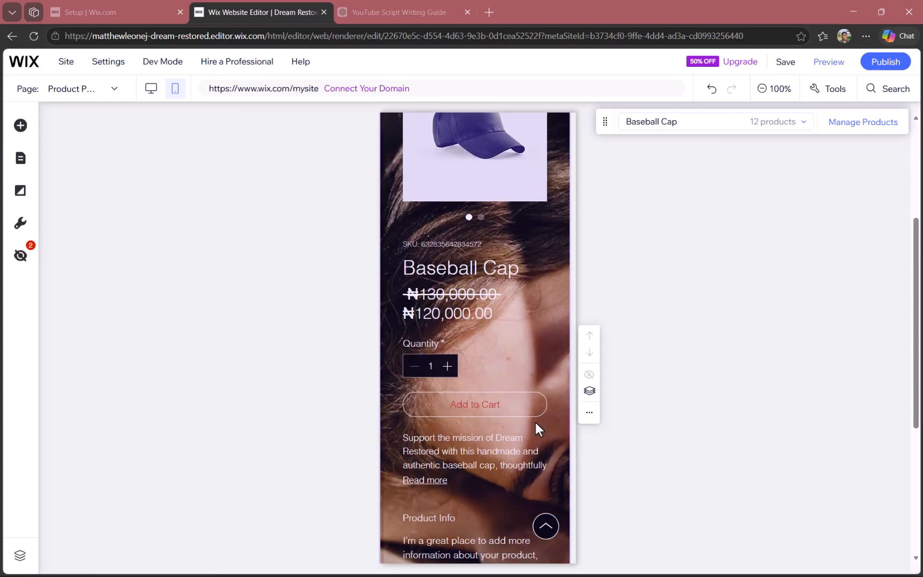
scroll(535, 422, up, 1)
scroll(535, 422, down, 1)
scroll(535, 420, down, 9)
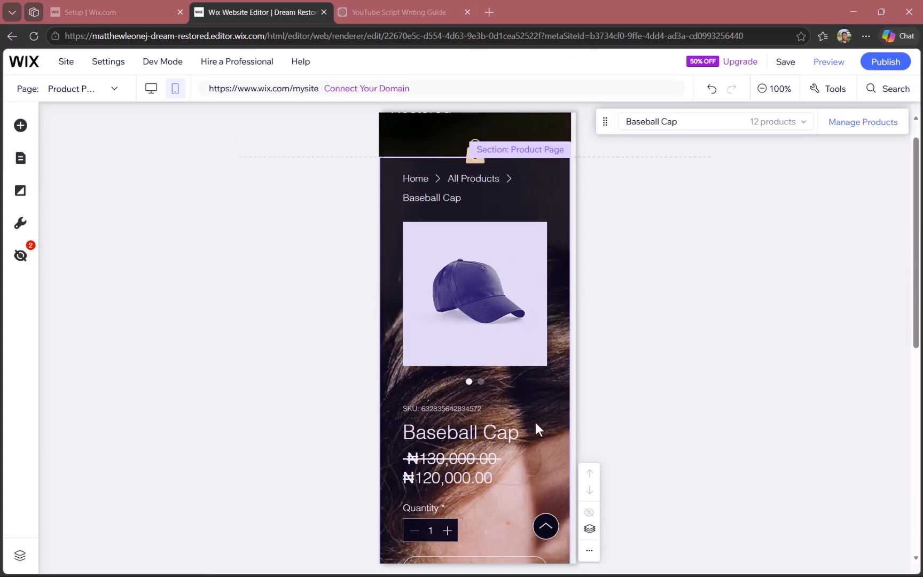
scroll(531, 412, up, 7)
scroll(529, 411, down, 2)
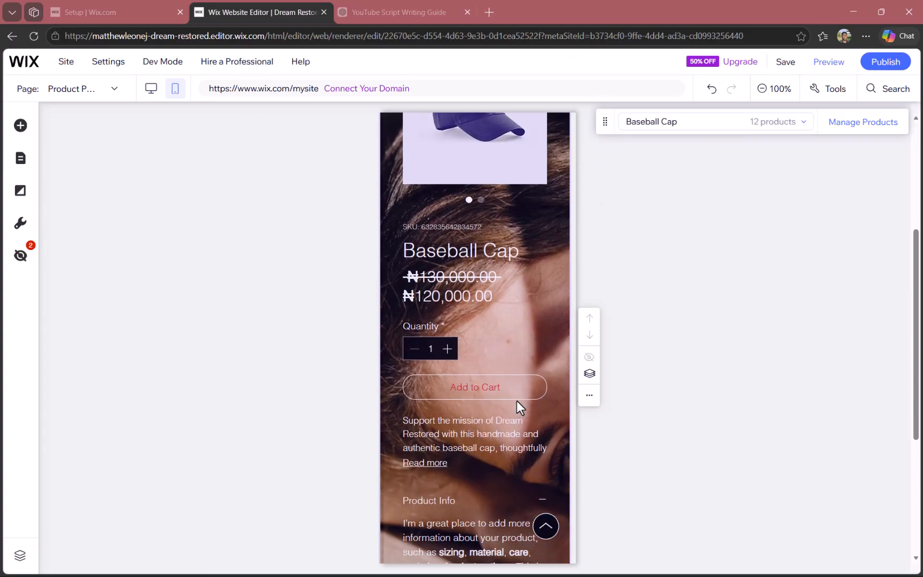